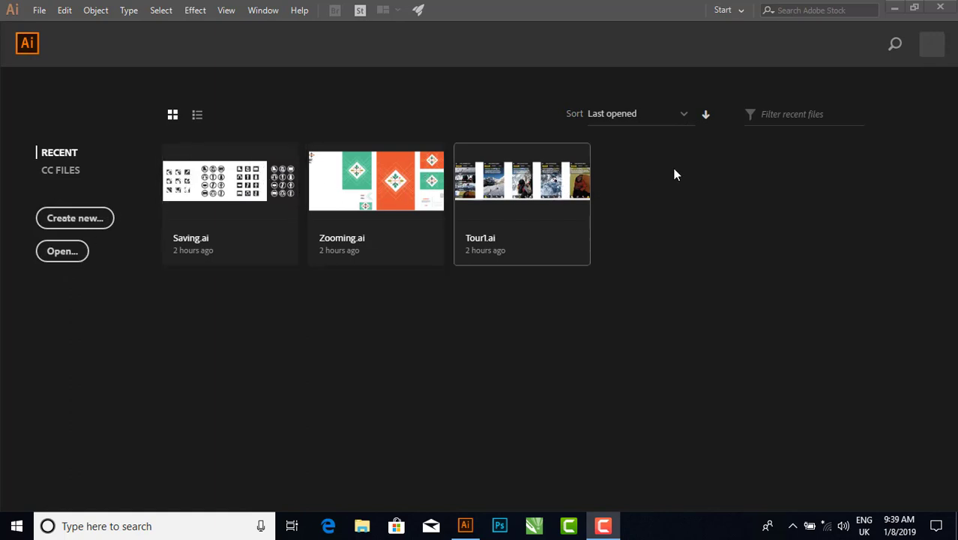
# - Keep the recent files sorted by Last opened and leave the File menu unchosen
pyautogui.click(685, 115)
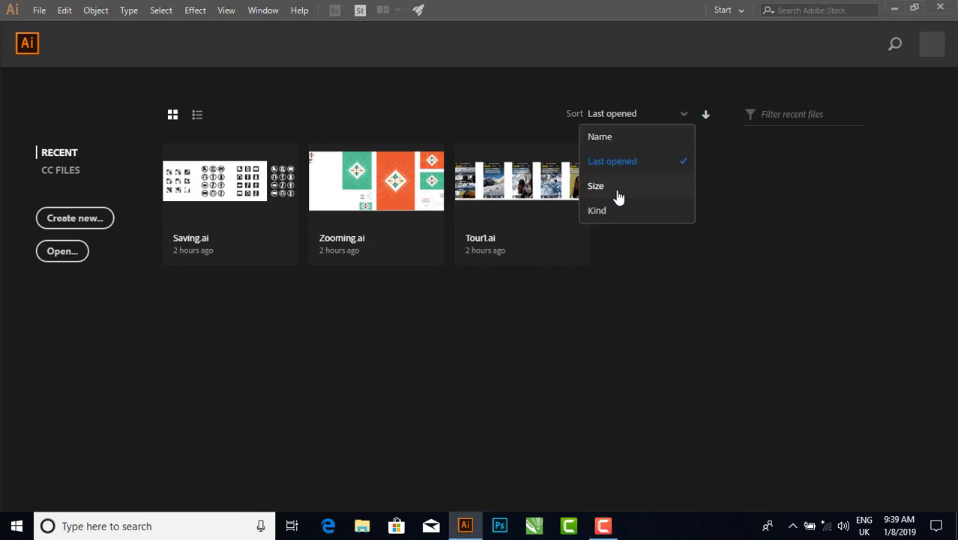
pyautogui.click(782, 240)
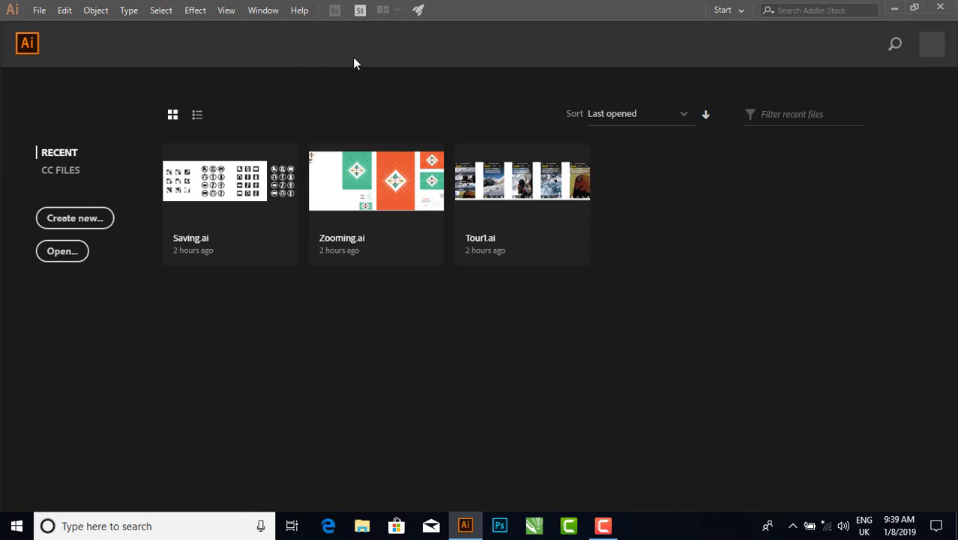
pyautogui.click(39, 11)
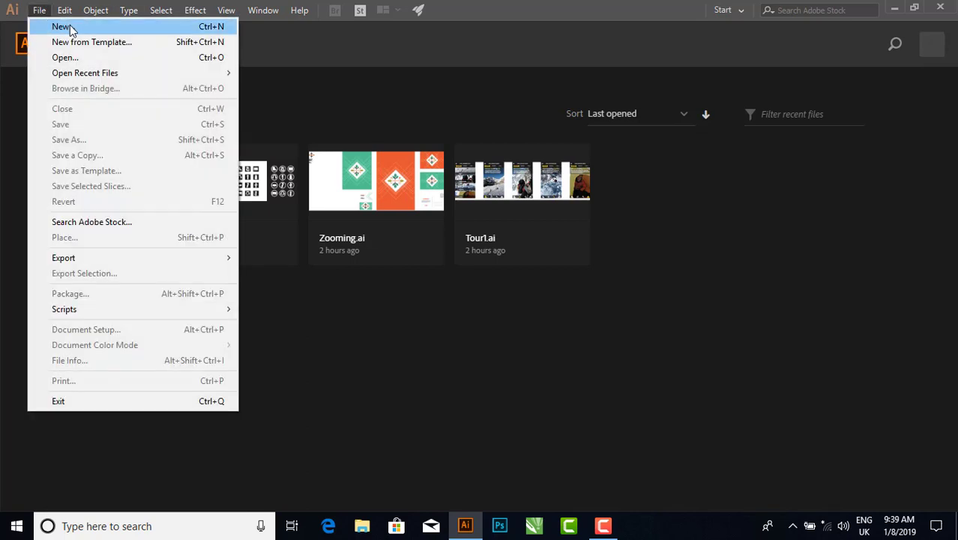
pyautogui.press('Escape')
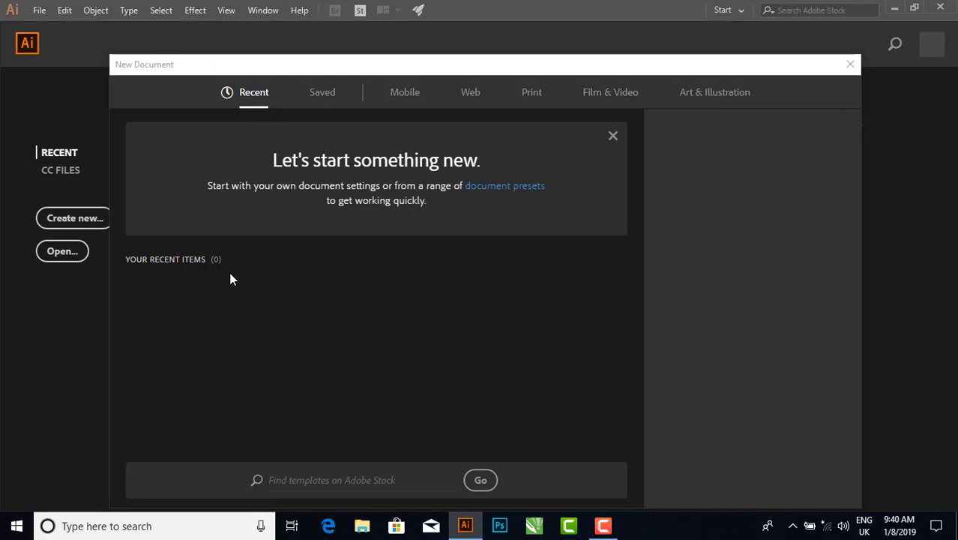
# - Browse the Saved, Mobile, Web and Print blank document presets
pyautogui.click(324, 100)
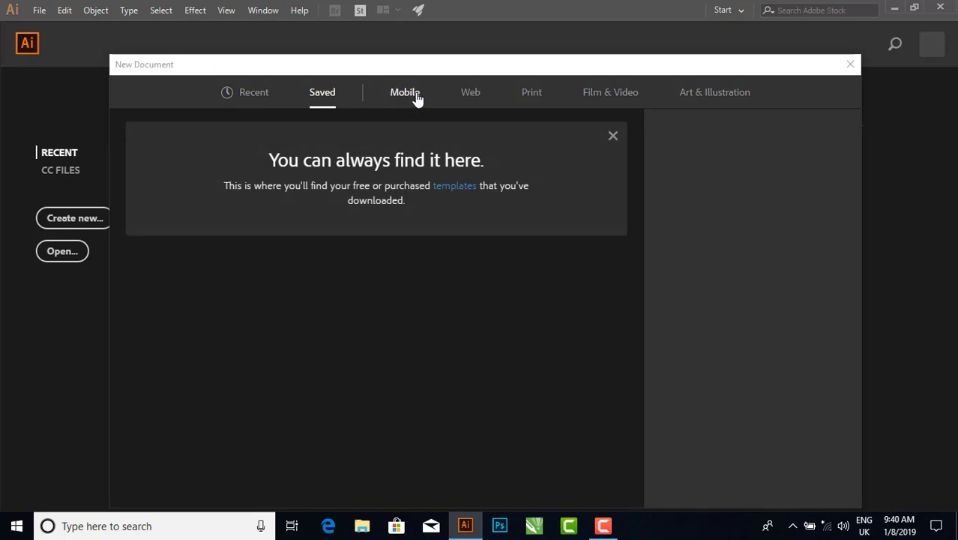
pyautogui.click(416, 99)
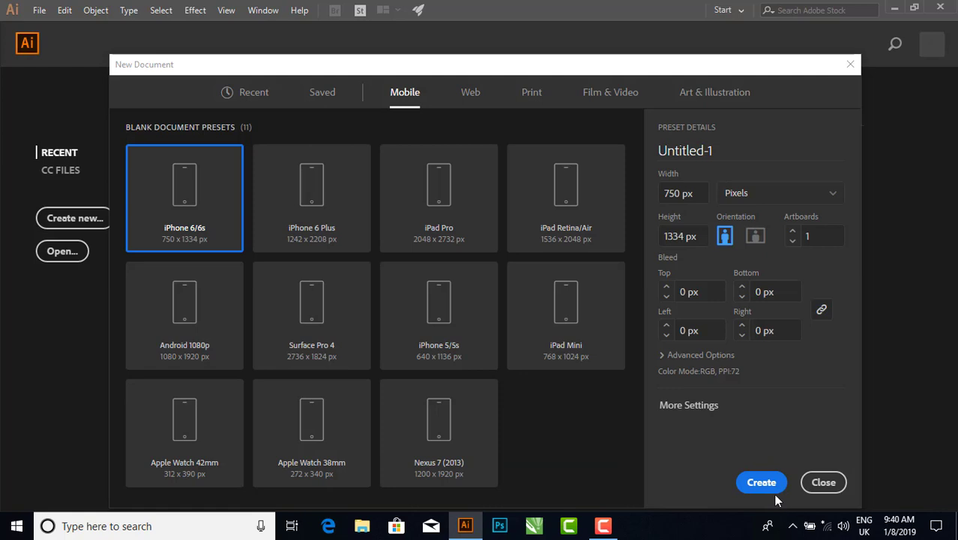
pyautogui.click(470, 93)
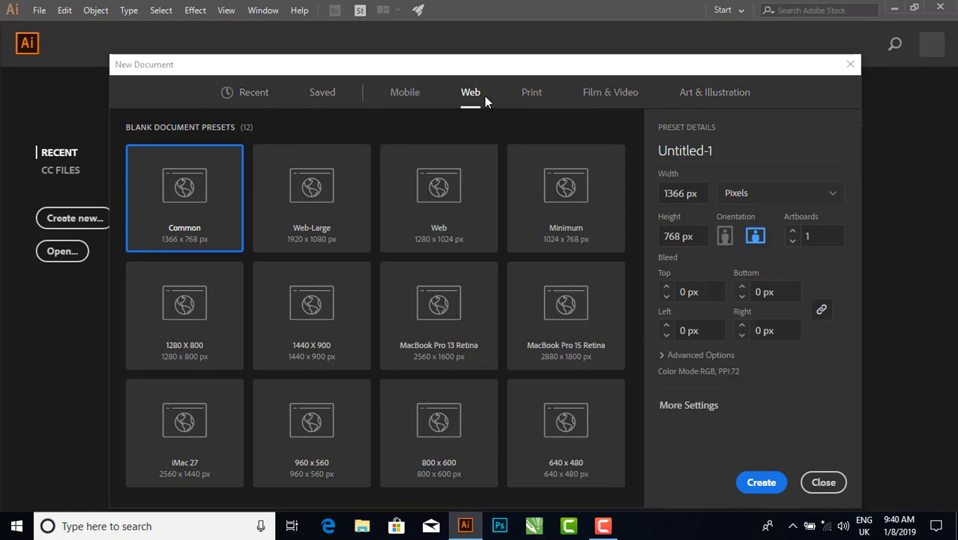
pyautogui.click(533, 99)
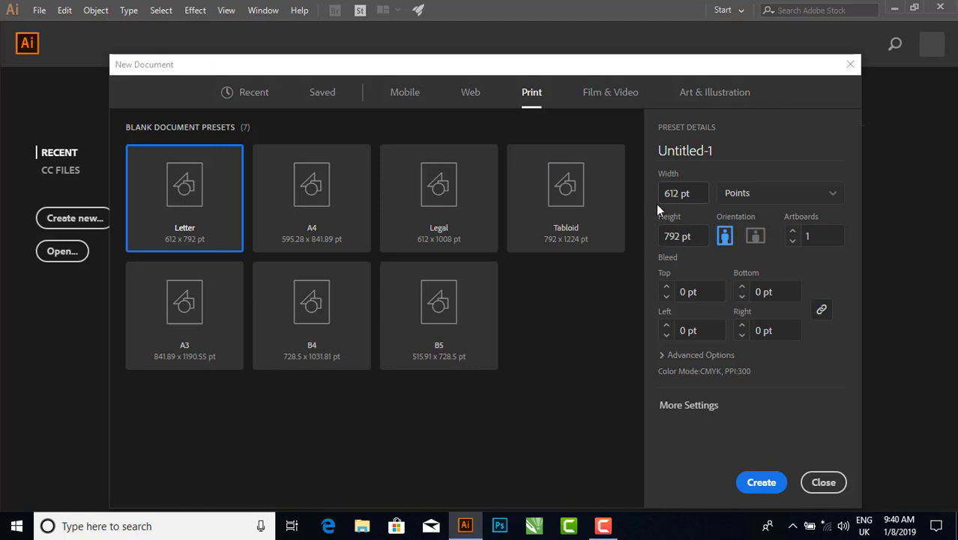
# - Create a portrait A4 document measured in inches, 8.268 × 11.693 in
pyautogui.click(833, 195)
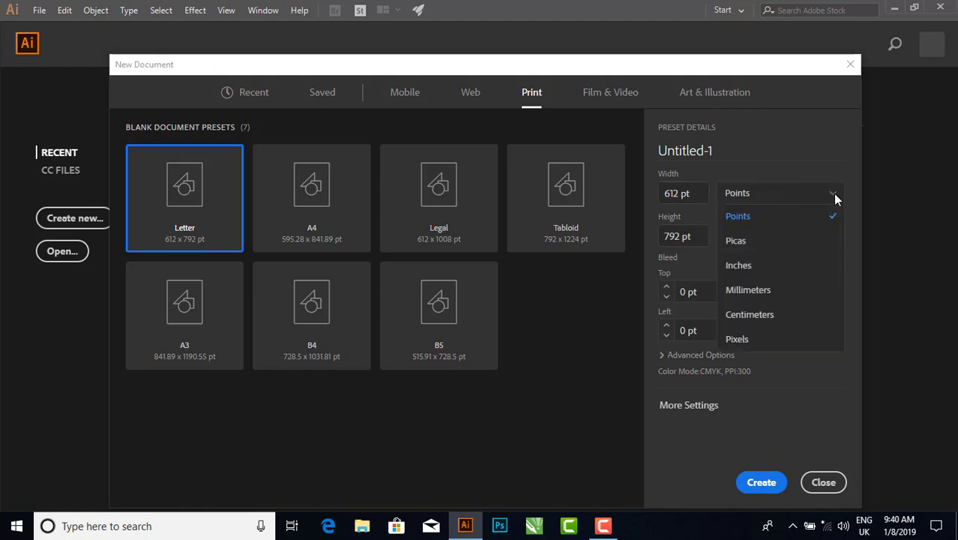
pyautogui.click(780, 267)
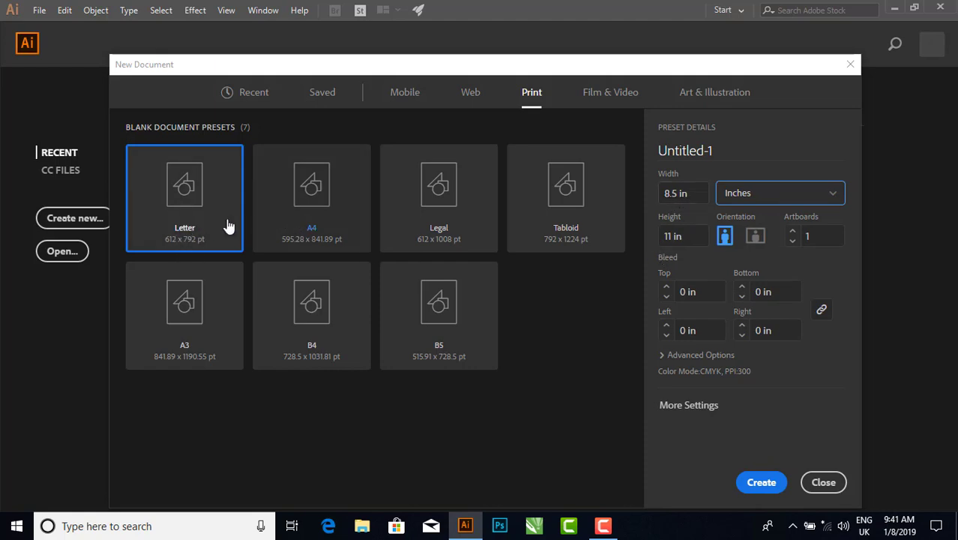
pyautogui.click(324, 193)
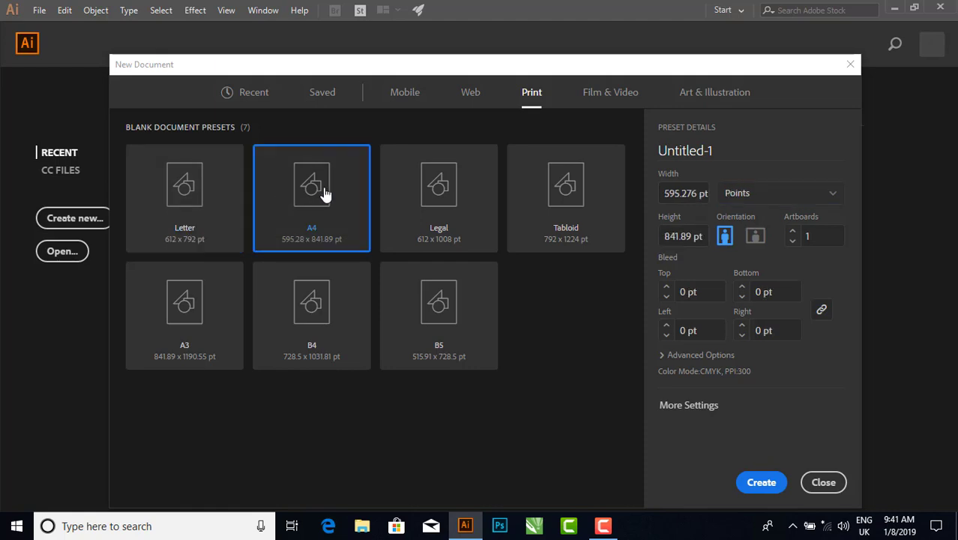
pyautogui.click(805, 196)
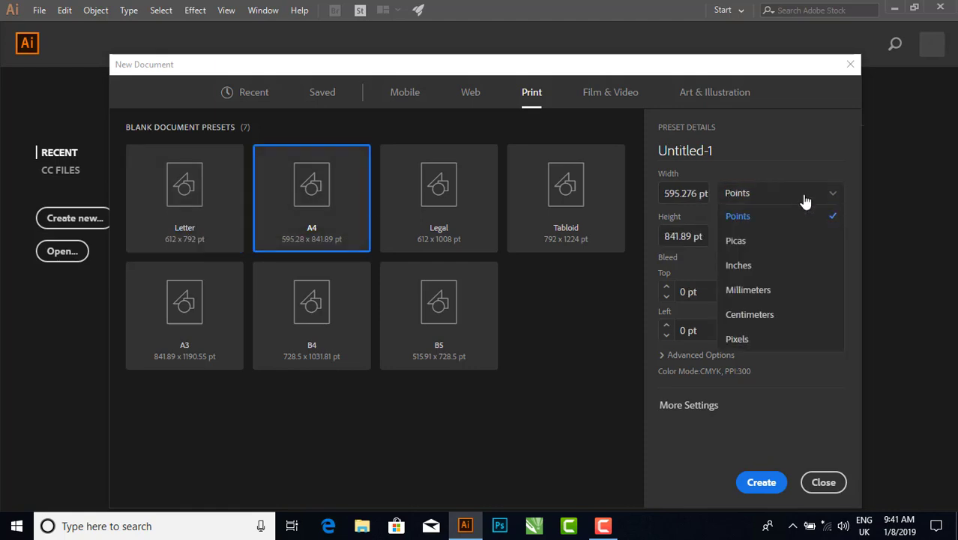
pyautogui.click(748, 271)
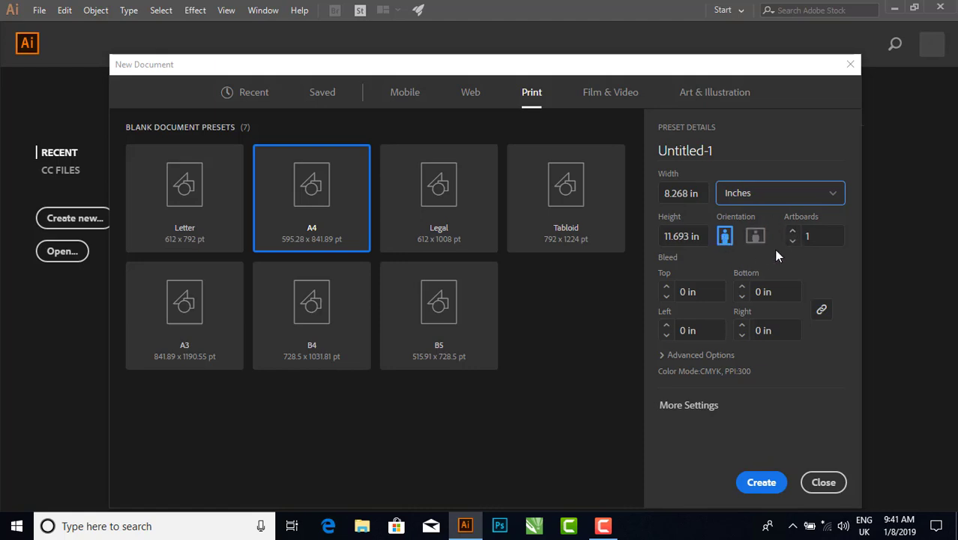
pyautogui.click(755, 237)
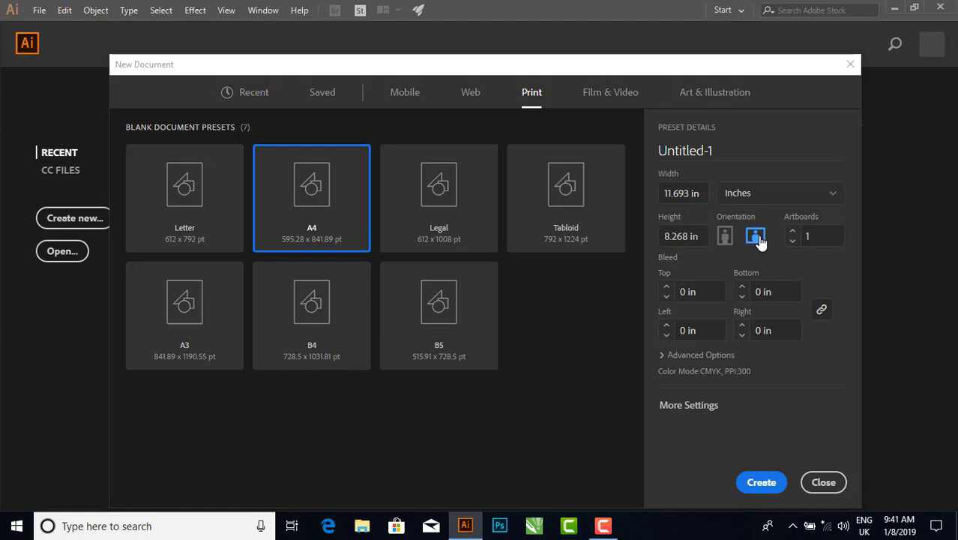
pyautogui.click(724, 237)
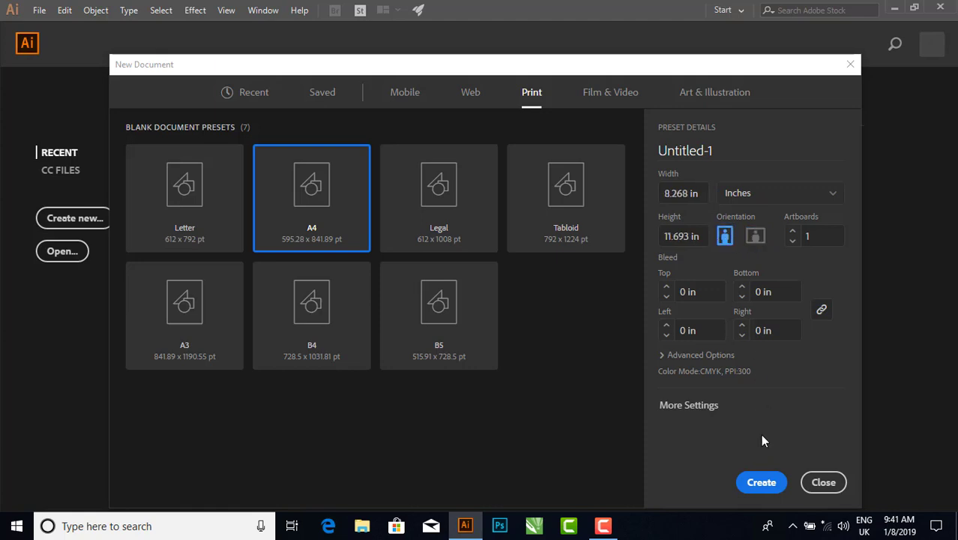
pyautogui.click(761, 483)
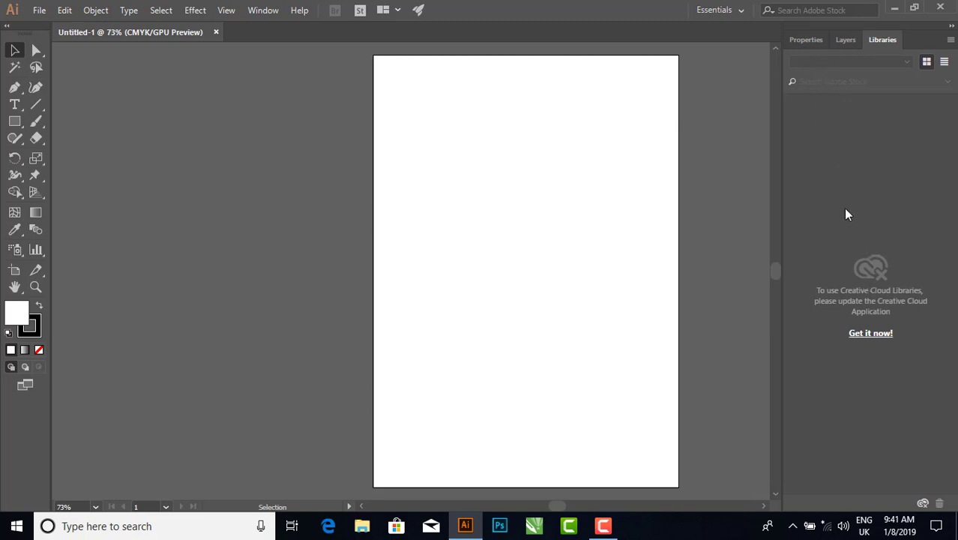
# - Show the blank document's Properties panel, then bring up the Open dialog
pyautogui.click(803, 40)
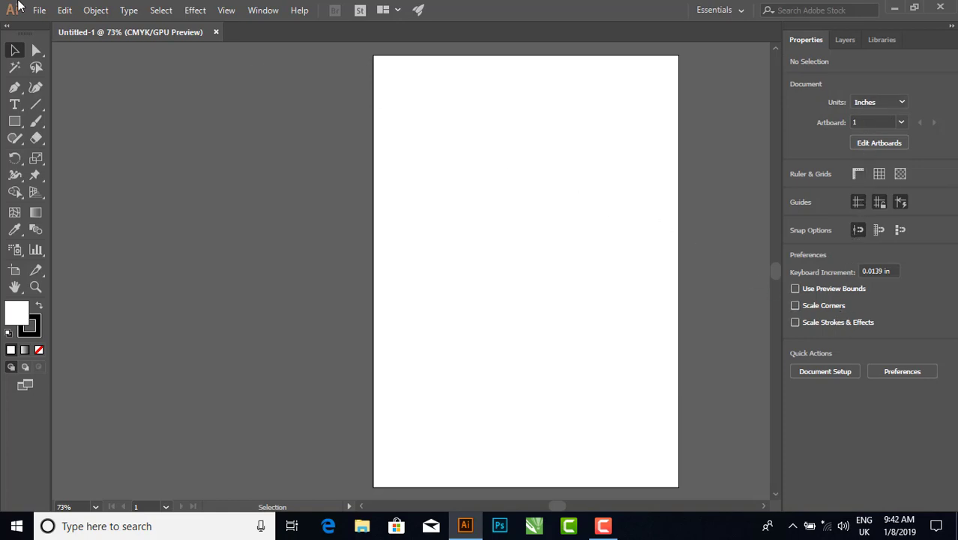
pyautogui.click(37, 10)
pyautogui.click(58, 57)
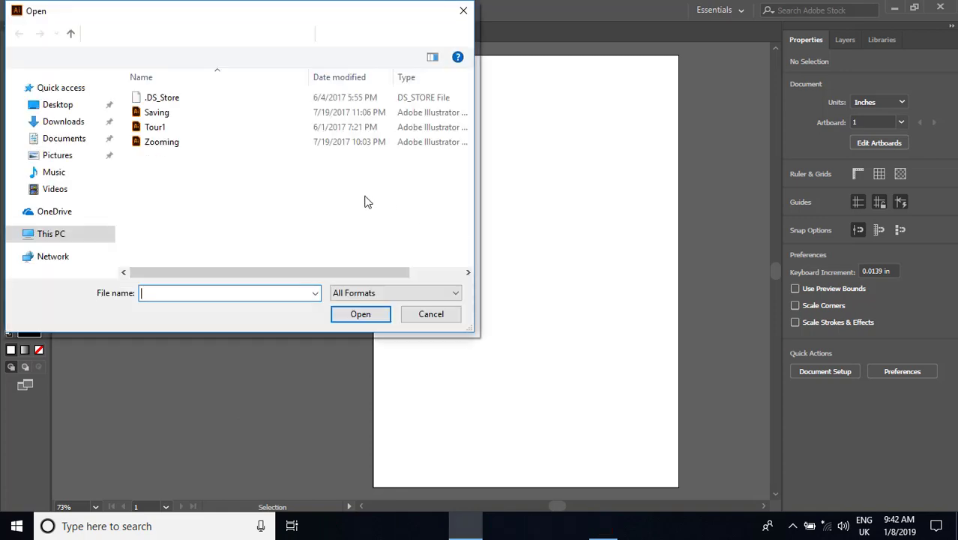
# - Open Tour1.ai and fit all five of its artboards in the window
pyautogui.doubleClick(161, 127)
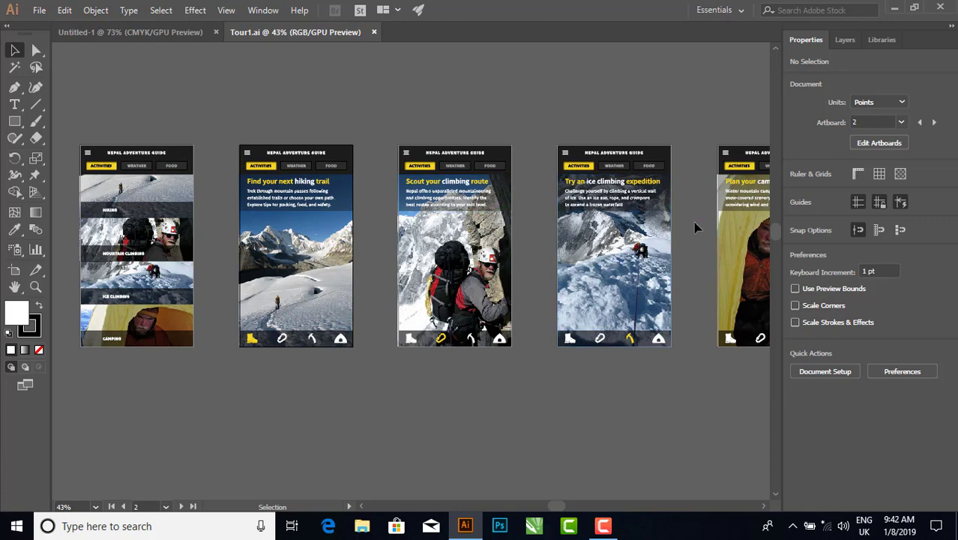
pyautogui.click(227, 12)
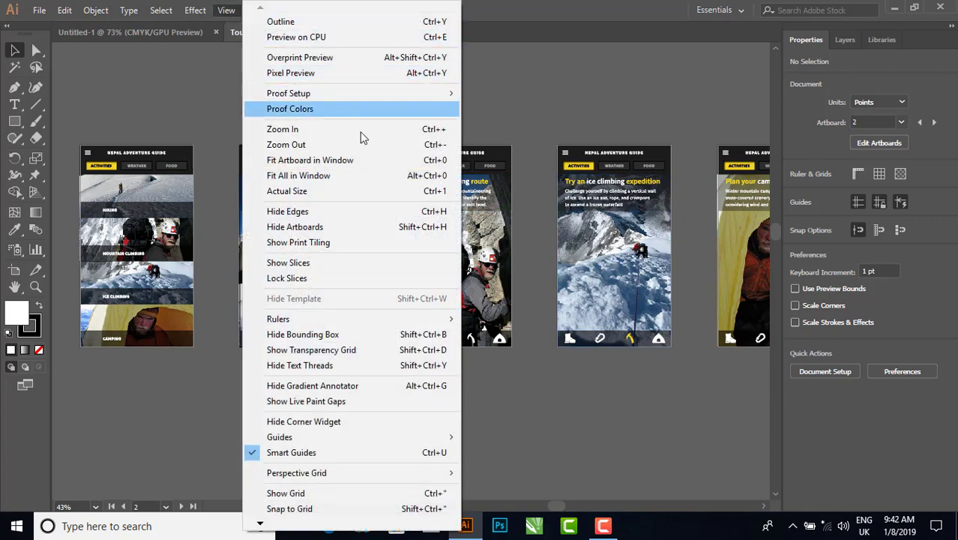
pyautogui.click(309, 178)
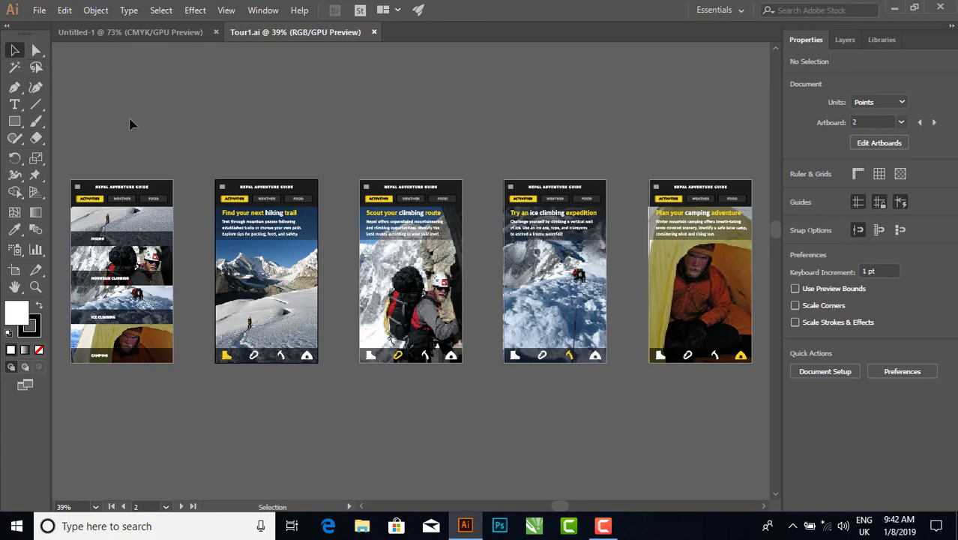
# - Select the hiking artboard's header bar and change its fill to bright green
pyautogui.click(234, 186)
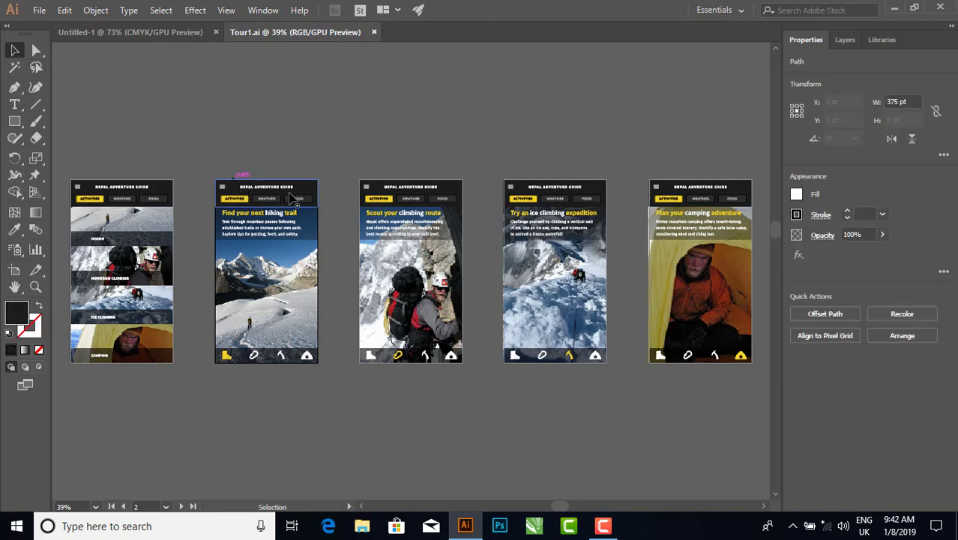
pyautogui.click(298, 233)
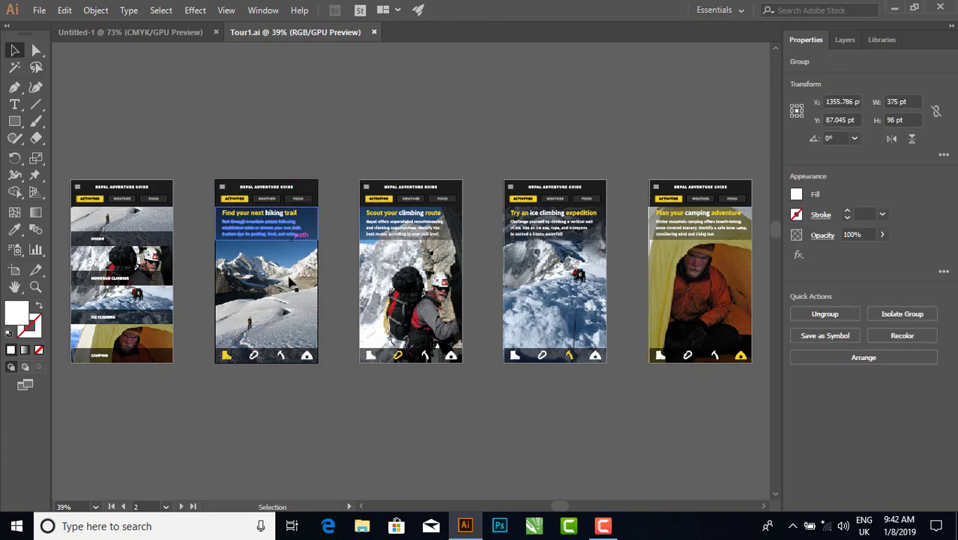
pyautogui.click(255, 356)
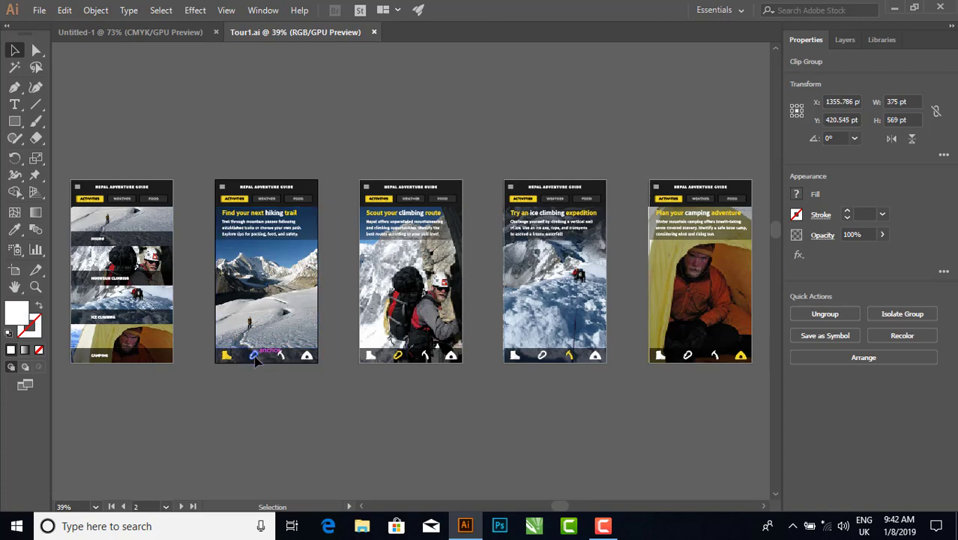
pyautogui.click(233, 188)
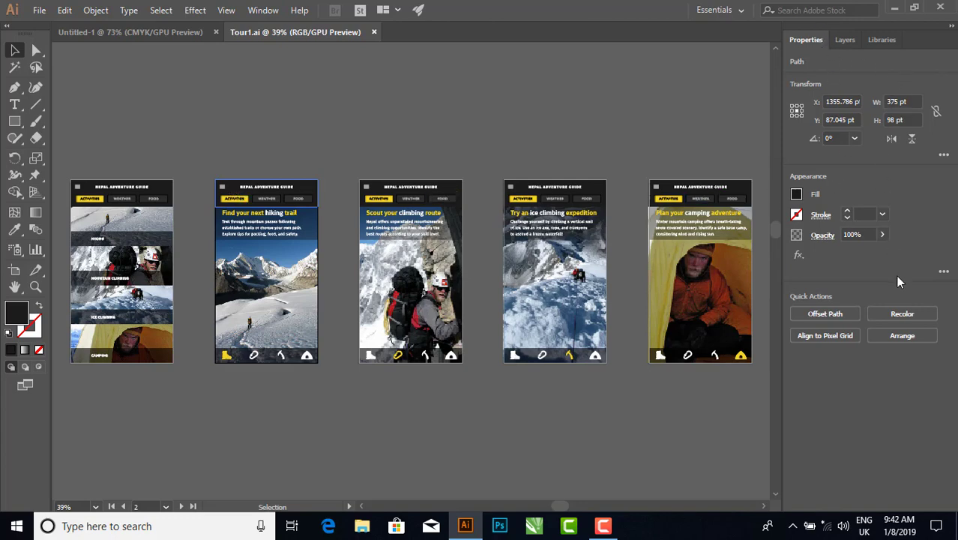
pyautogui.click(795, 196)
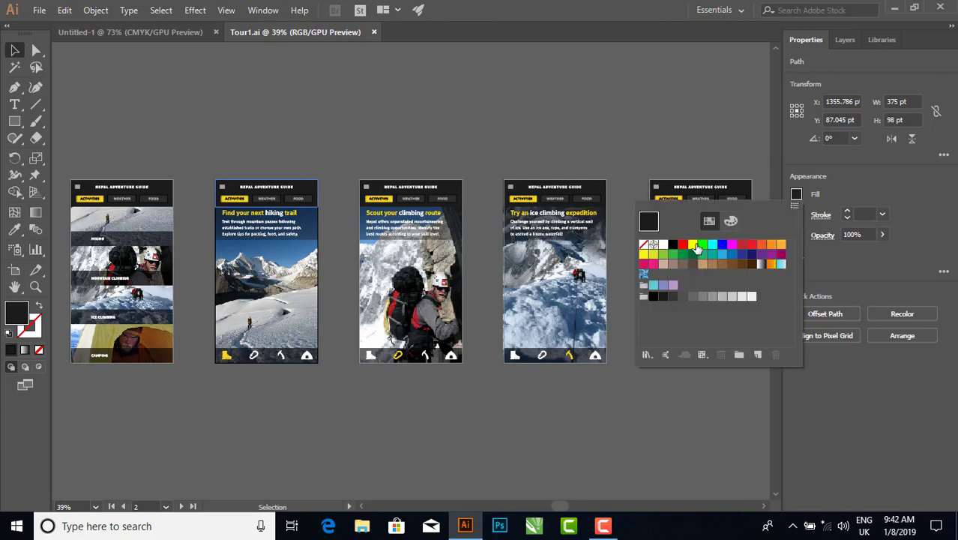
pyautogui.click(682, 245)
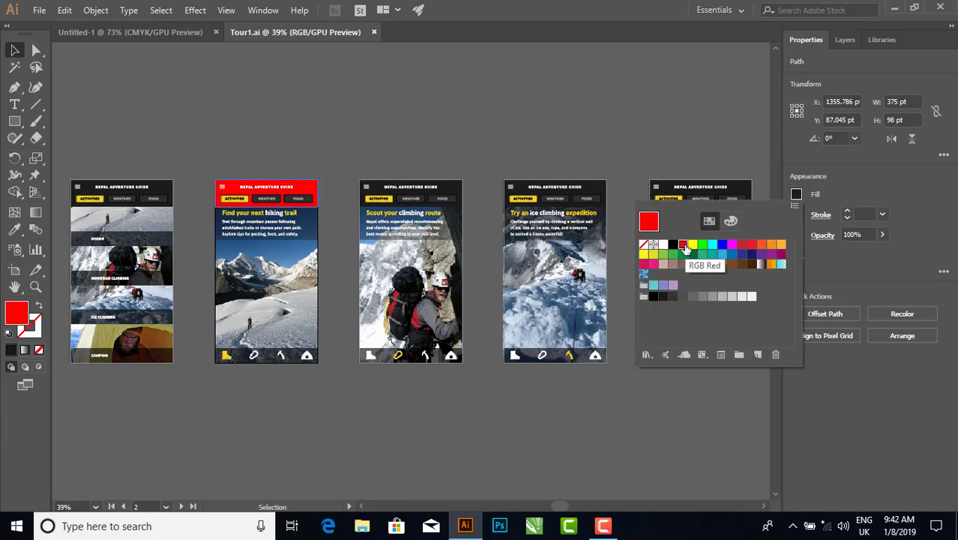
pyautogui.click(691, 245)
pyautogui.click(702, 245)
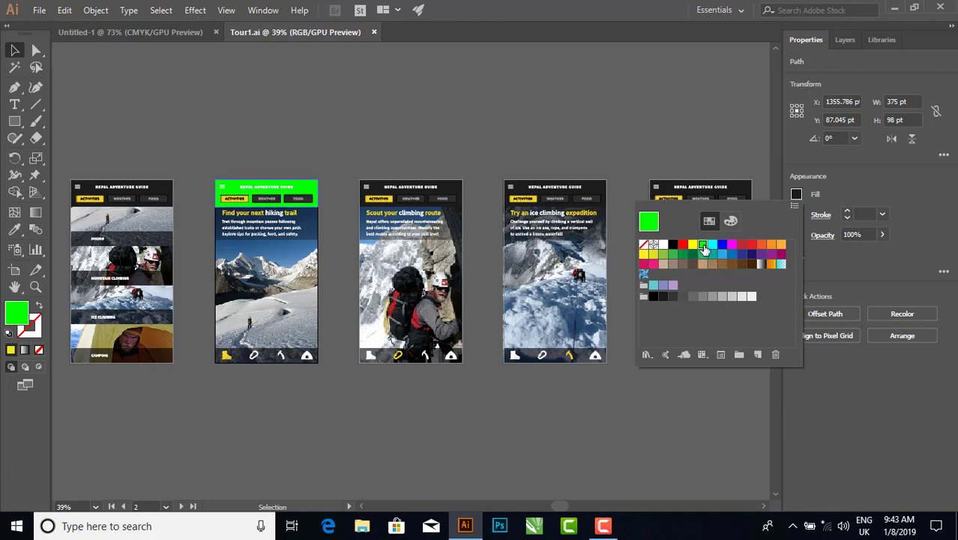
pyautogui.click(840, 192)
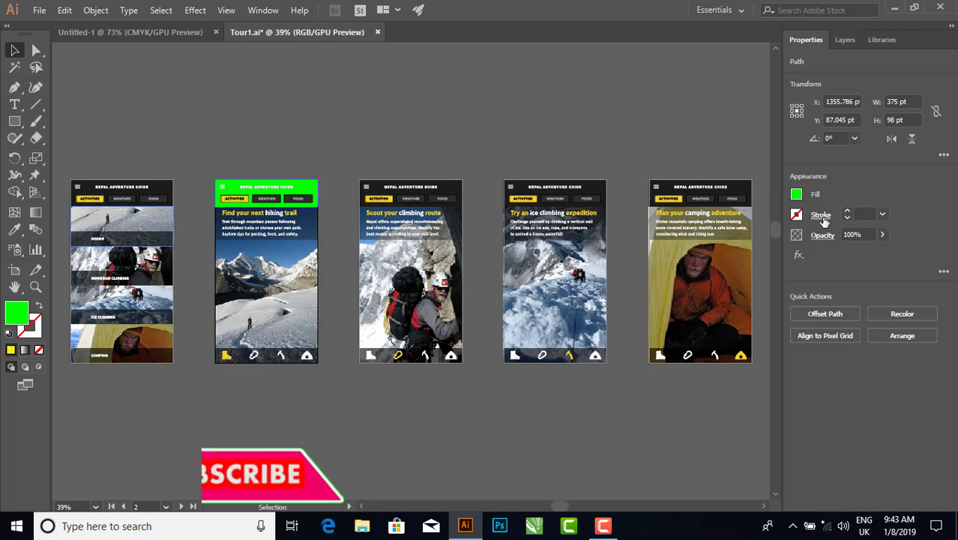
# - Set the green header bar's stroke weight to 0.25 pt
pyautogui.click(821, 215)
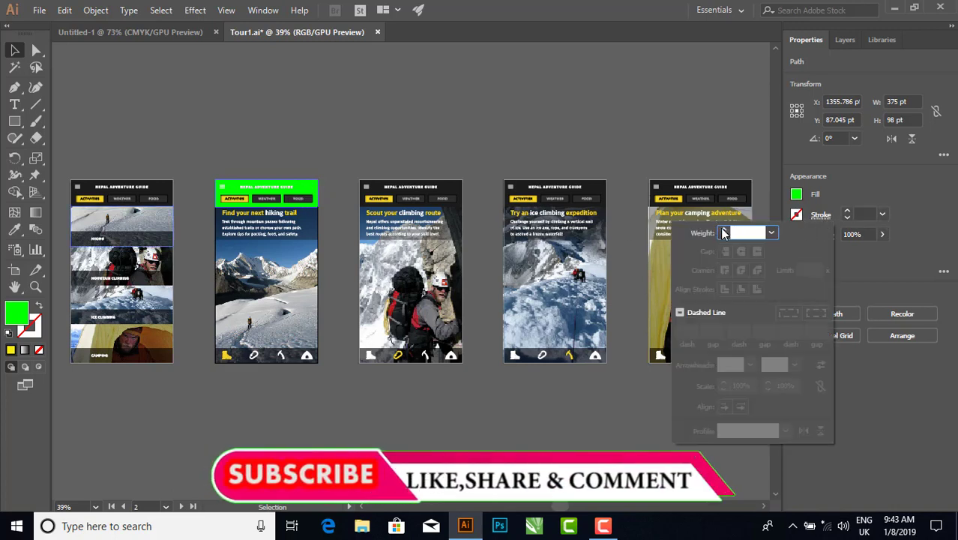
pyautogui.click(723, 231)
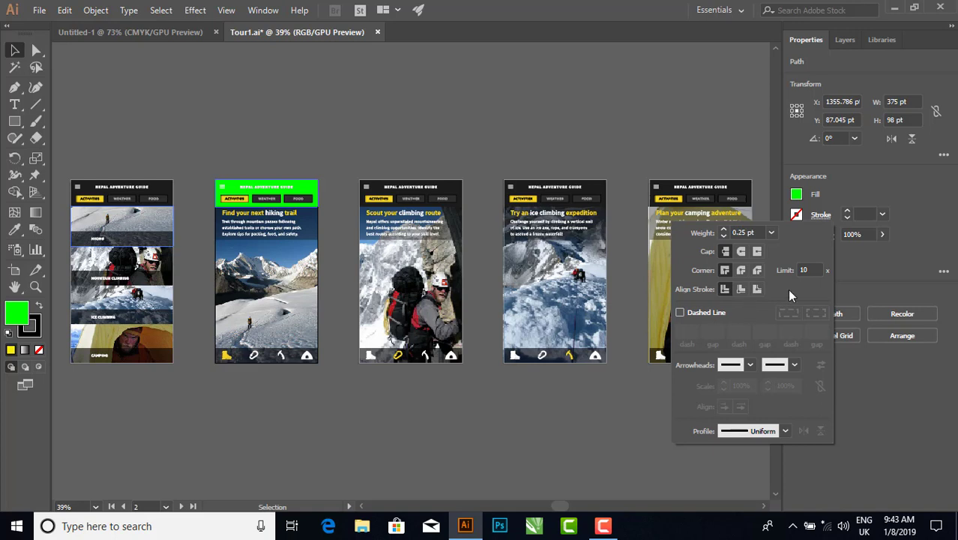
pyautogui.click(836, 185)
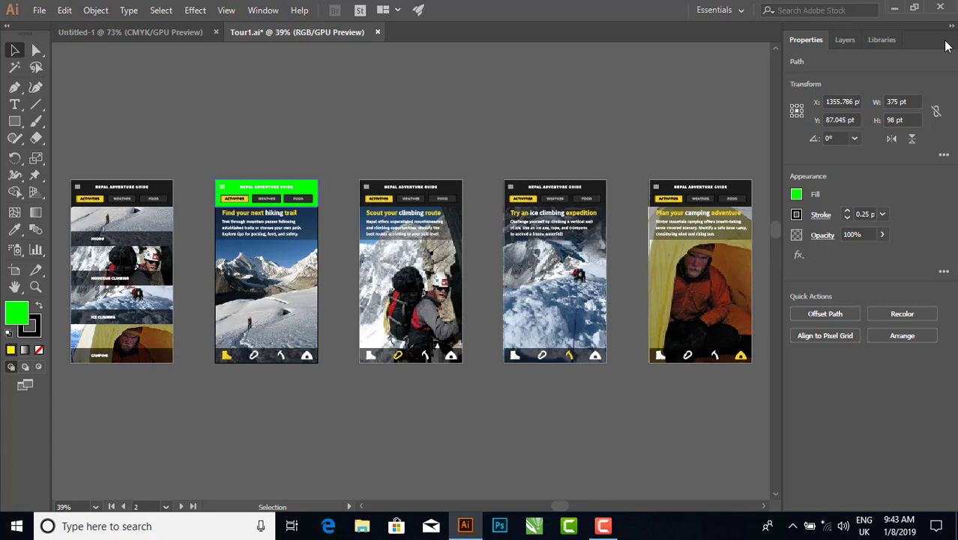
# - Bring up the Align panel and dock it beside the Properties panel
pyautogui.click(262, 10)
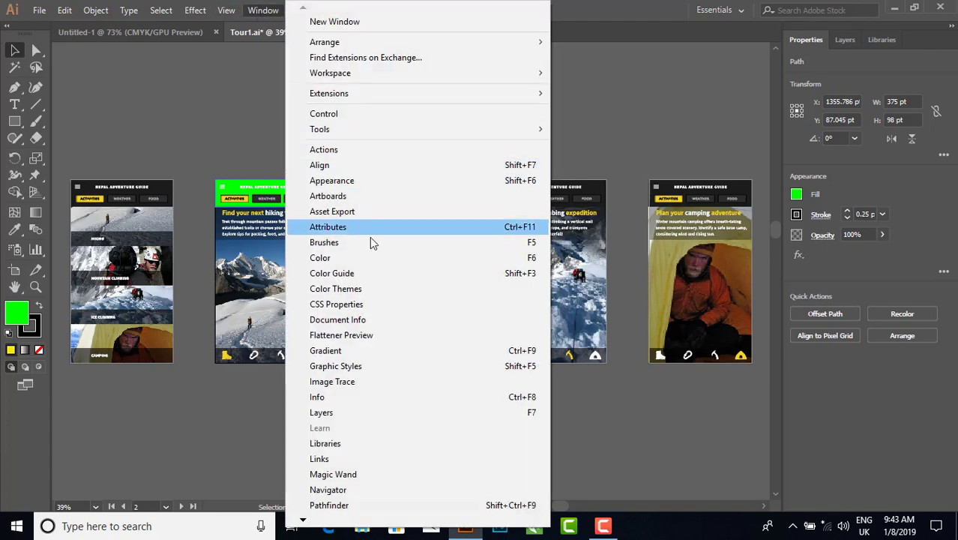
pyautogui.click(352, 167)
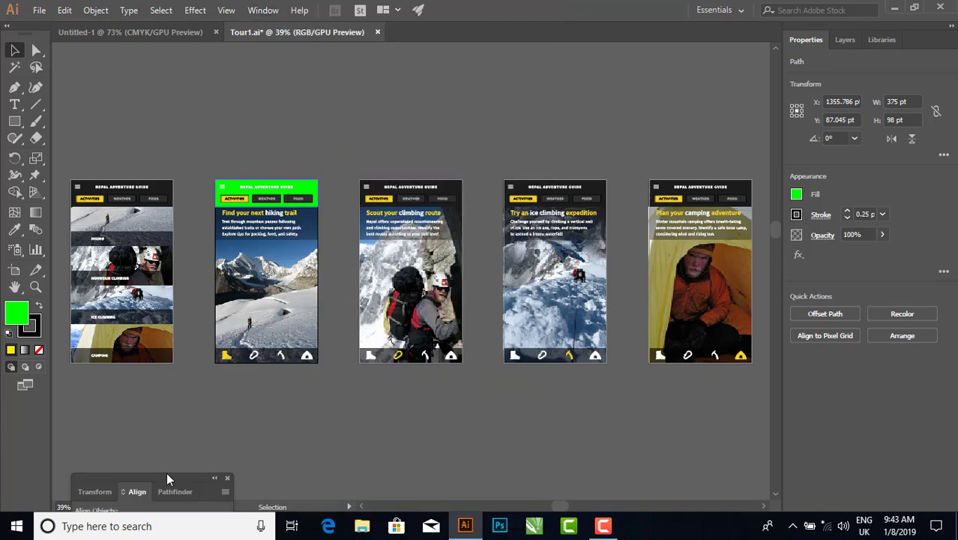
pyautogui.moveTo(166, 477); pyautogui.dragTo(577, 72)
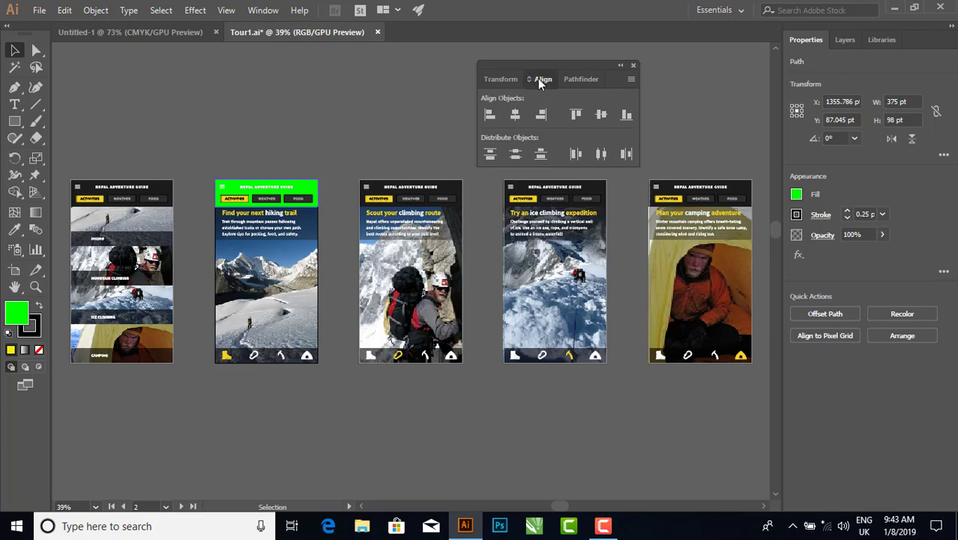
pyautogui.moveTo(868, 51)
pyautogui.mouseDown()
pyautogui.moveTo(905, 41)
pyautogui.moveTo(824, 85)
pyautogui.mouseUp()
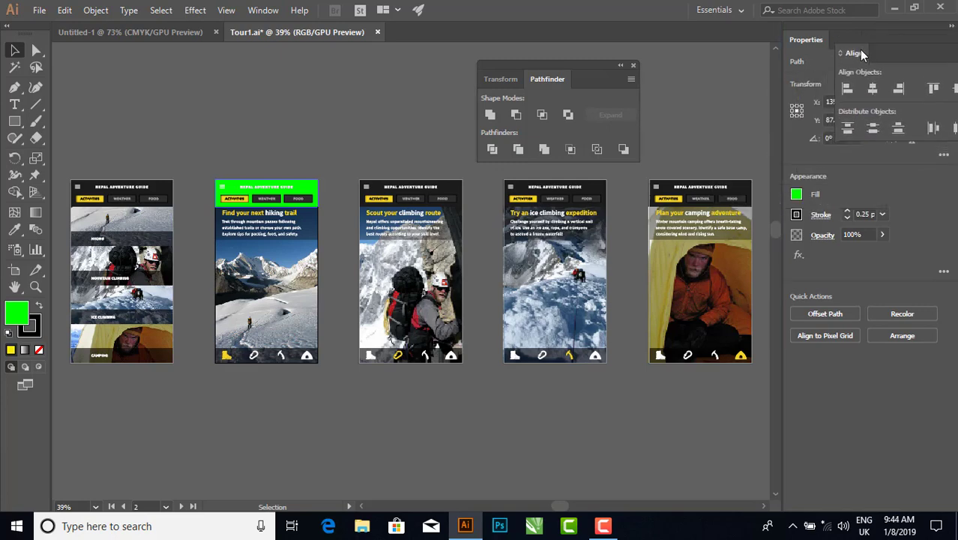
pyautogui.moveTo(824, 85); pyautogui.dragTo(859, 45)
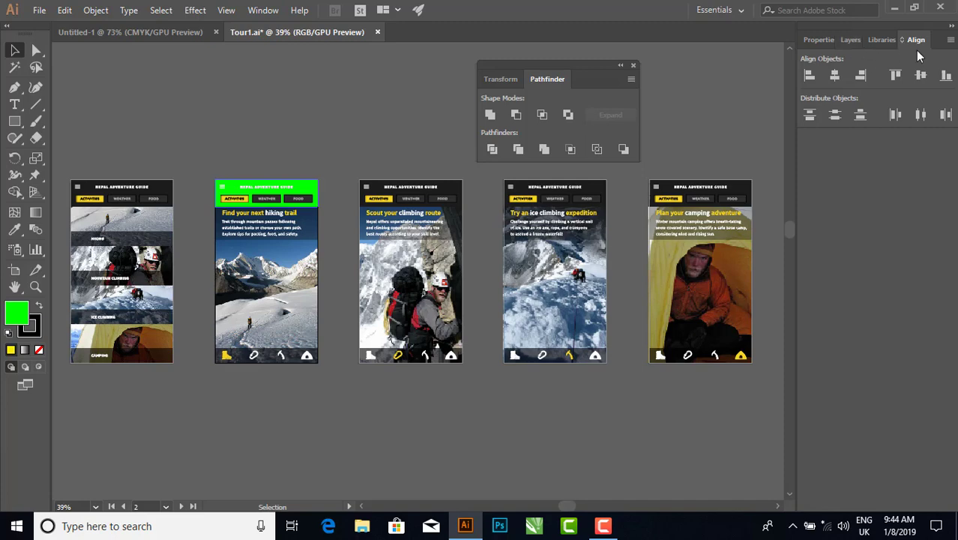
# - Close the leftover Transform/Pathfinder panel, leaving the Align tab showing
pyautogui.click(633, 66)
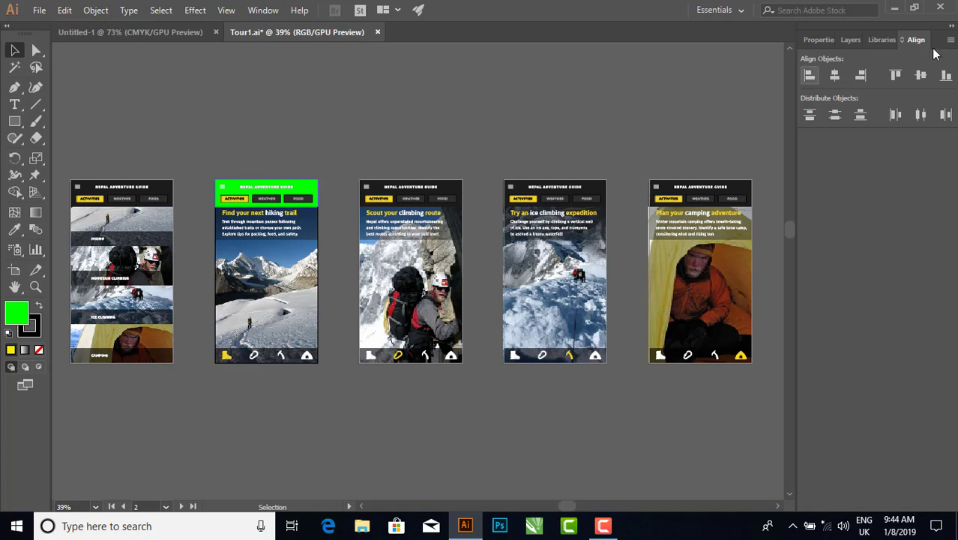
pyautogui.click(882, 41)
pyautogui.click(918, 40)
# - Reset the Essentials workspace to defaults, then select the first artboard's content
pyautogui.click(741, 11)
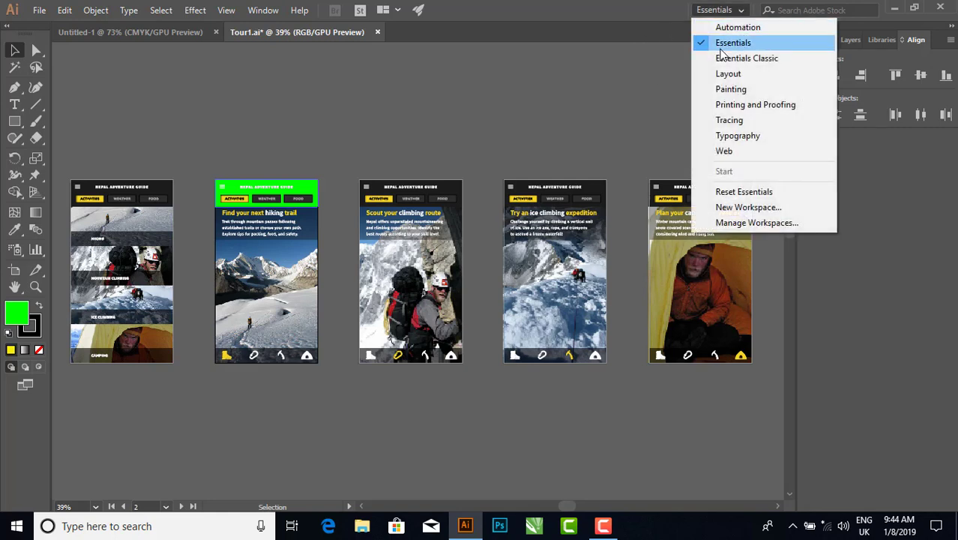
pyautogui.click(757, 193)
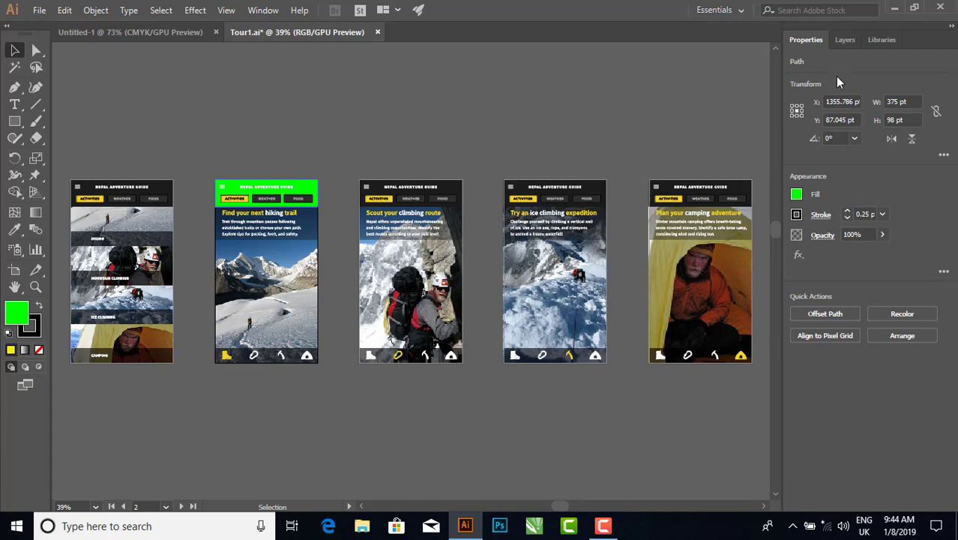
pyautogui.click(742, 12)
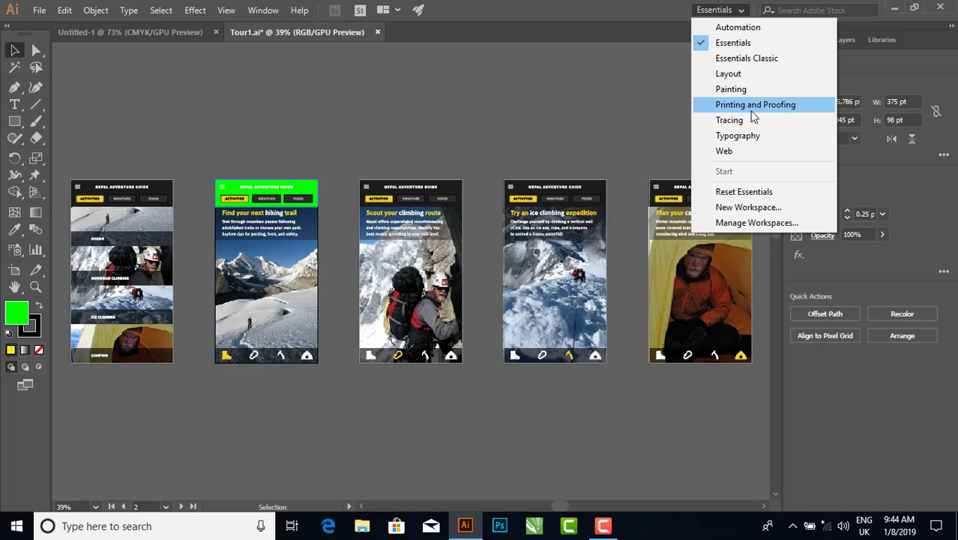
pyautogui.click(566, 94)
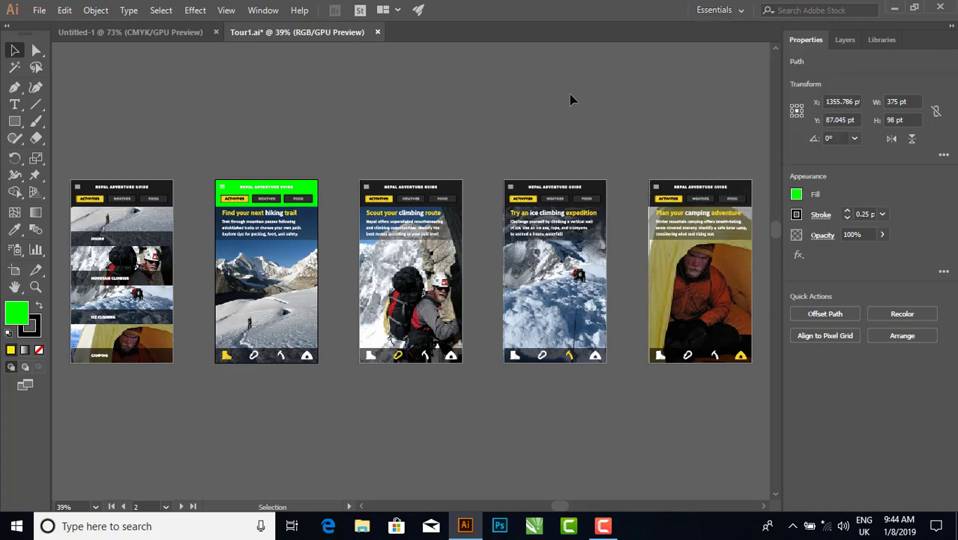
pyautogui.click(246, 191)
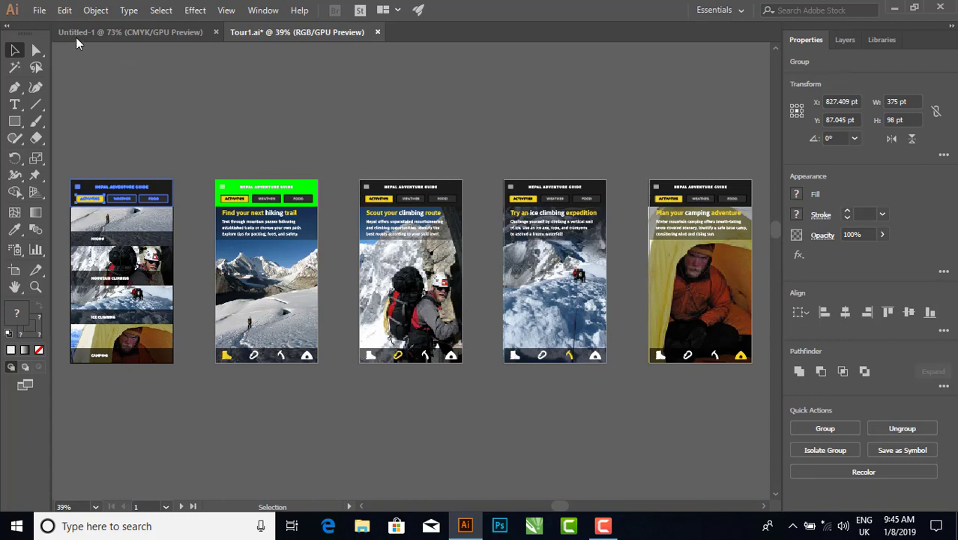
# - Open Zooming.ai from the basics-fundamentals folder and select its letterhead logo
pyautogui.click(38, 10)
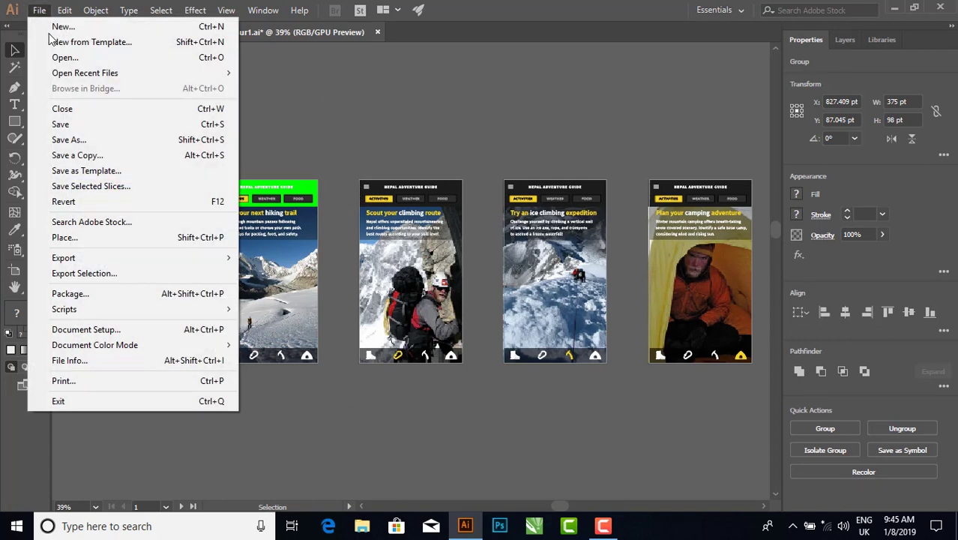
pyautogui.click(66, 60)
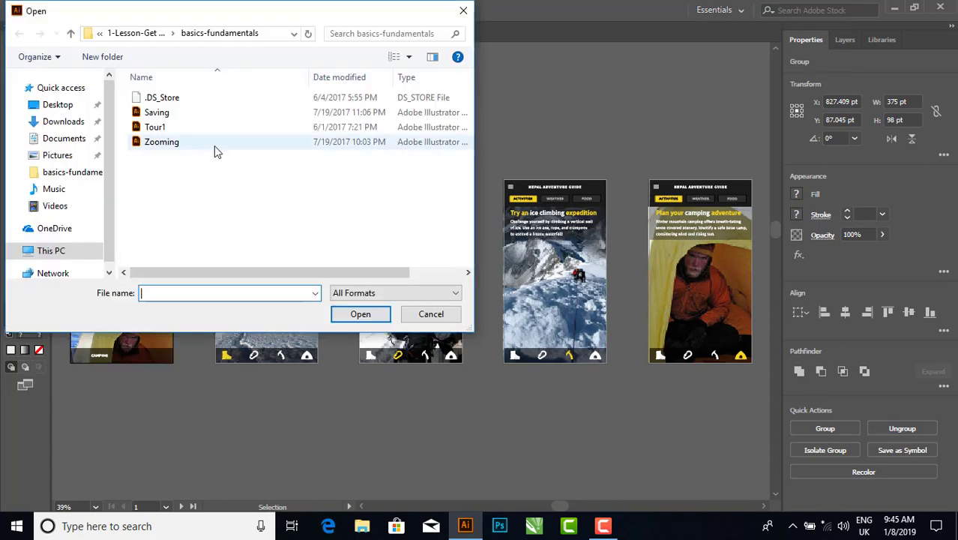
pyautogui.click(160, 144)
pyautogui.doubleClick(159, 143)
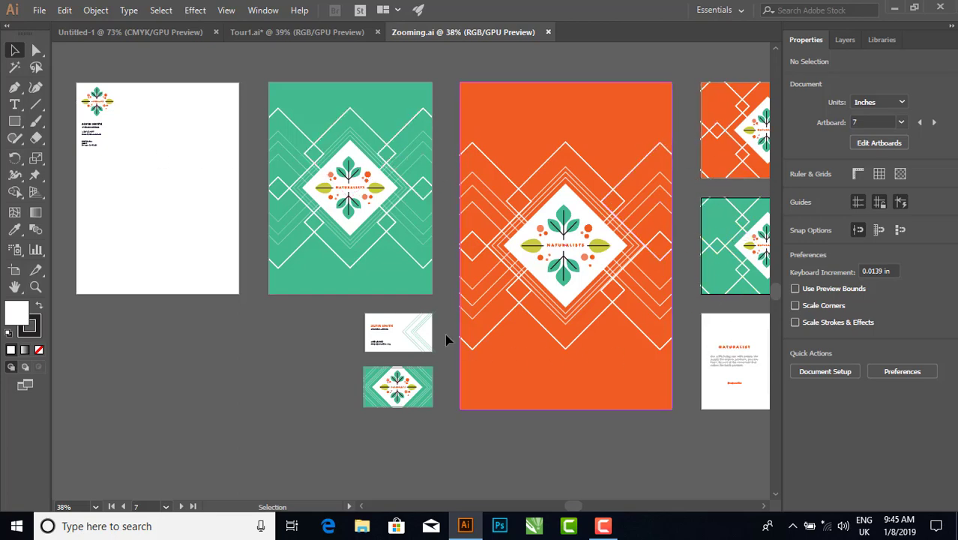
pyautogui.click(107, 109)
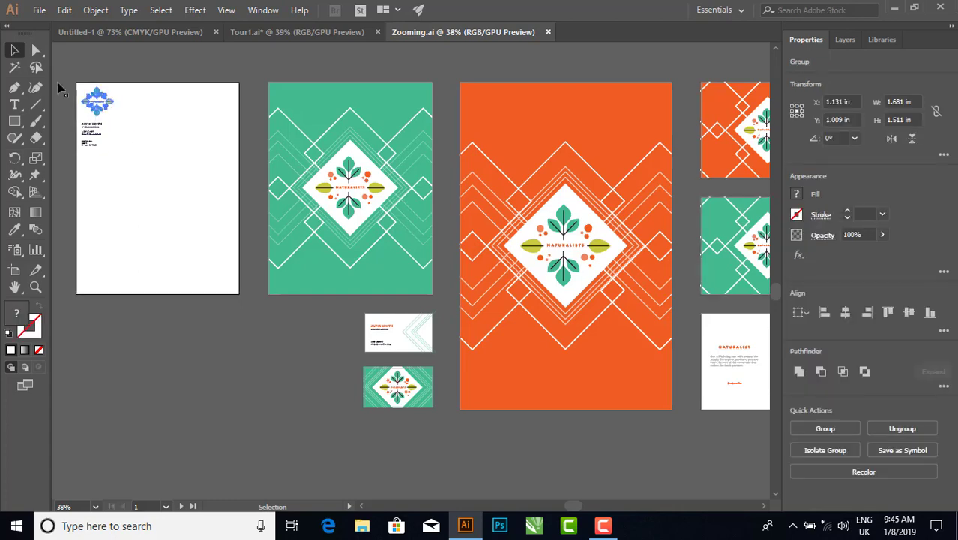
pyautogui.click(15, 52)
pyautogui.click(227, 11)
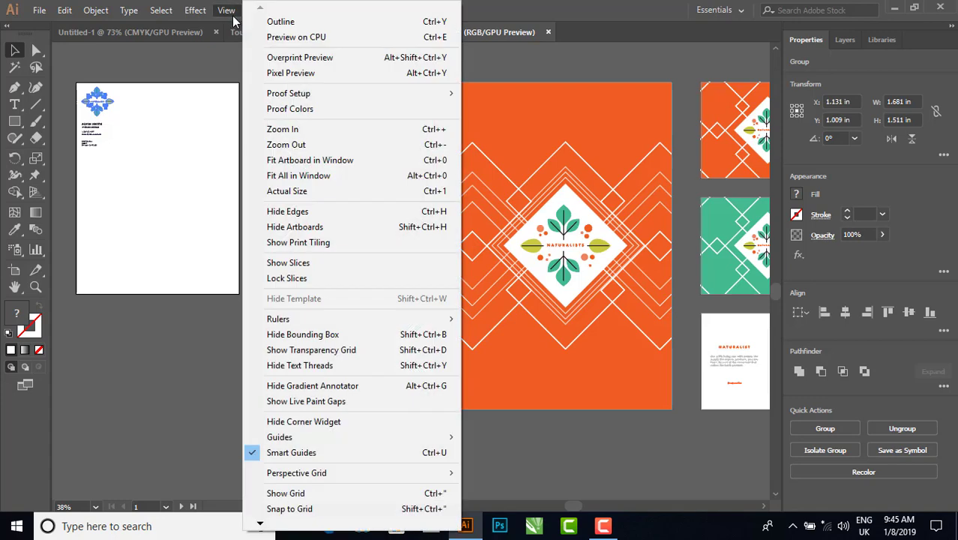
# - Fit the letterhead artboard and zoom in on its logo to 200%
pyautogui.click(306, 163)
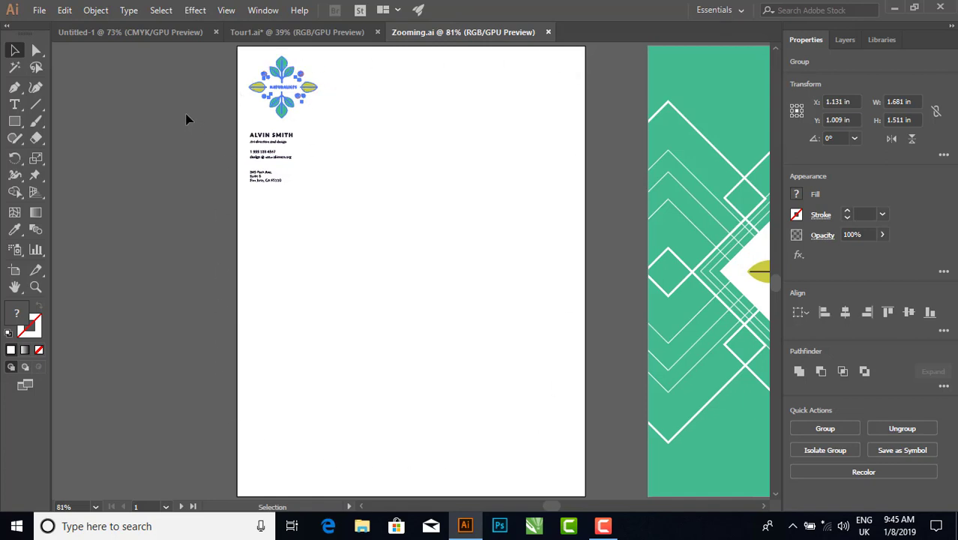
pyautogui.click(38, 286)
pyautogui.click(280, 87)
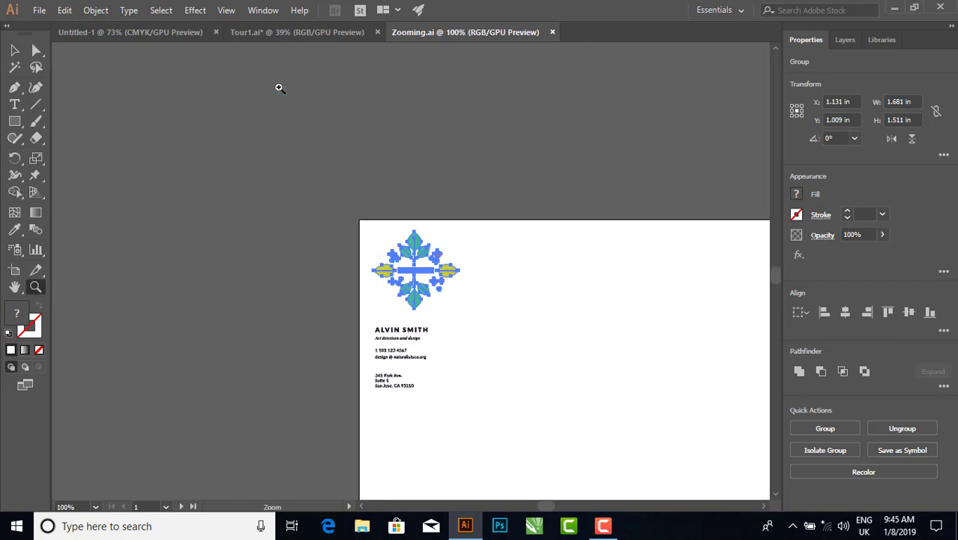
pyautogui.click(429, 281)
pyautogui.click(389, 266)
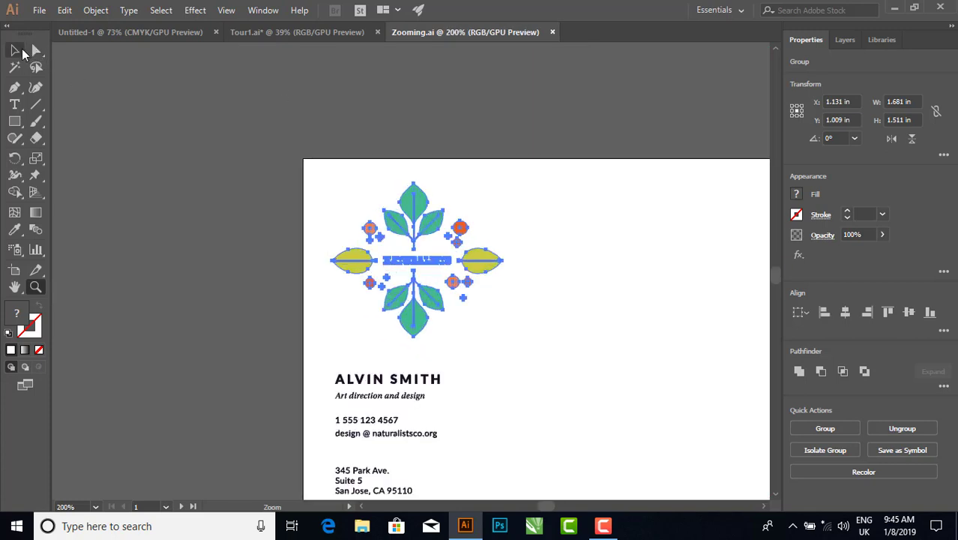
pyautogui.click(21, 50)
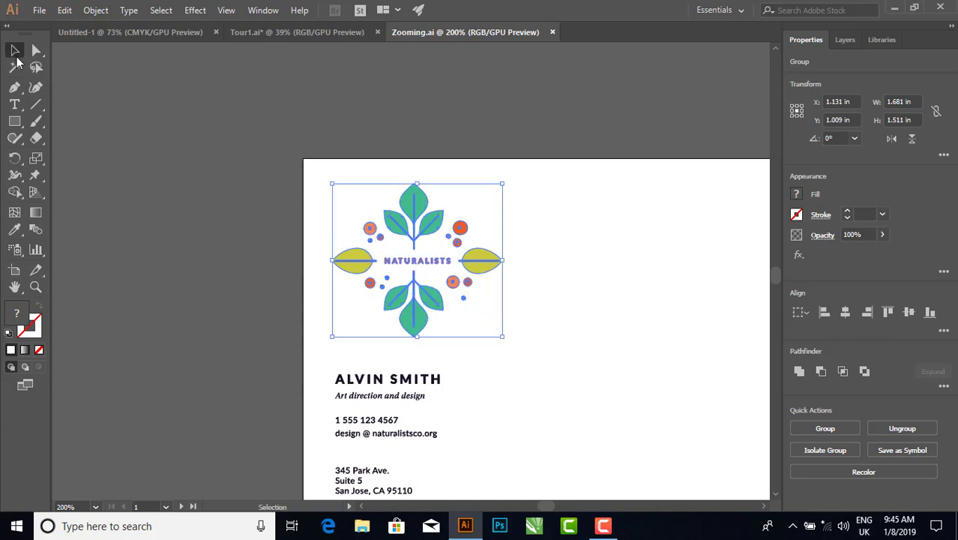
pyautogui.click(177, 200)
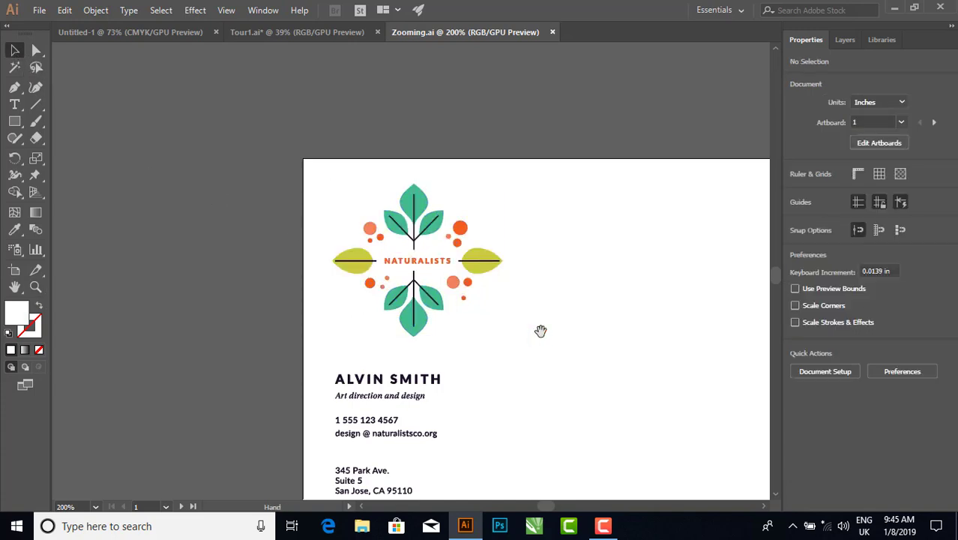
# - Pan the view to centre the NATURALISTS logo, then open the View menu
pyautogui.moveTo(541, 329); pyautogui.dragTo(503, 245)
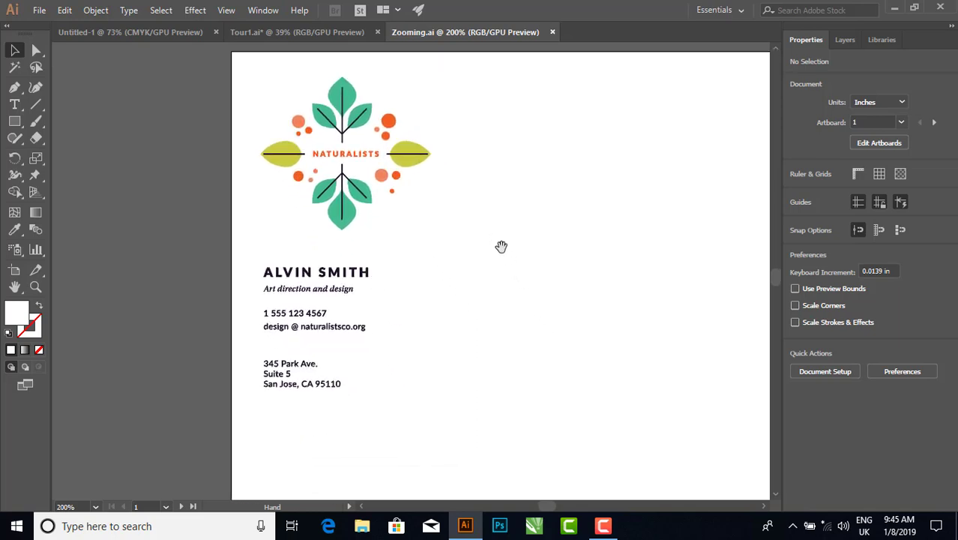
pyautogui.moveTo(599, 321); pyautogui.dragTo(491, 274)
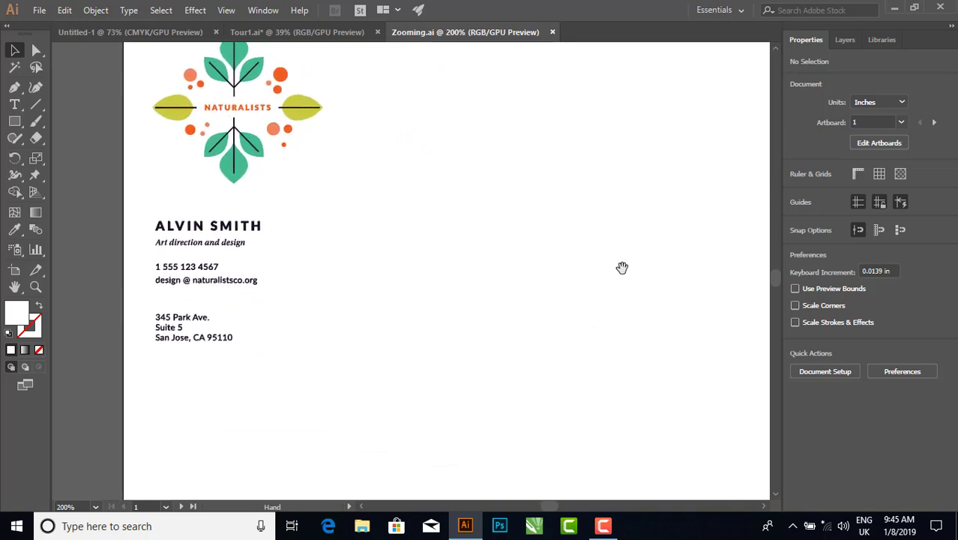
pyautogui.hscroll(2, 622, 267)
pyautogui.hscroll(3, 579, 245)
pyautogui.hscroll(2, 398, 242)
pyautogui.hscroll(2, 434, 240)
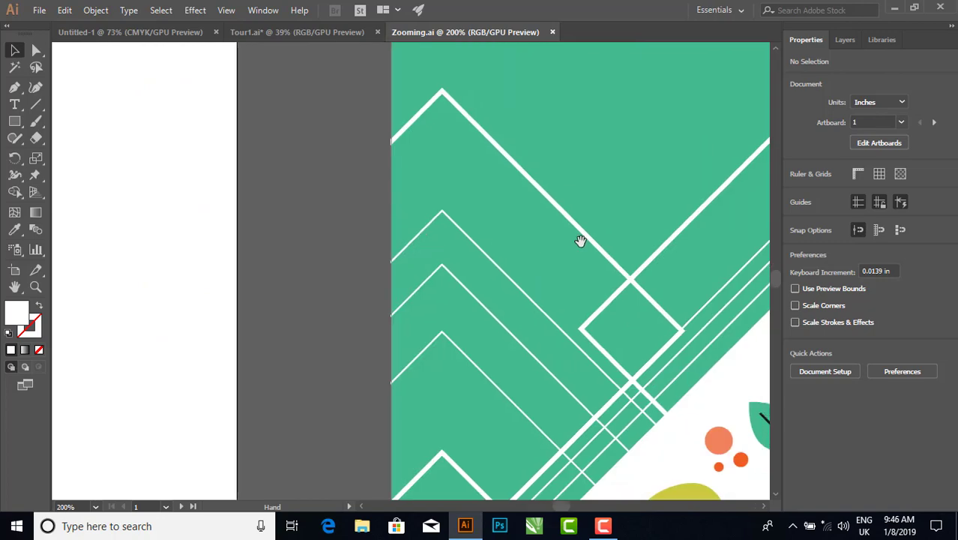
pyautogui.hscroll(4, 580, 240)
pyautogui.scroll(-2, 578, 255)
pyautogui.hscroll(1, 474, 195)
pyautogui.scroll(-1, 474, 195)
pyautogui.scroll(-2, 525, 297)
pyautogui.hscroll(1, 524, 298)
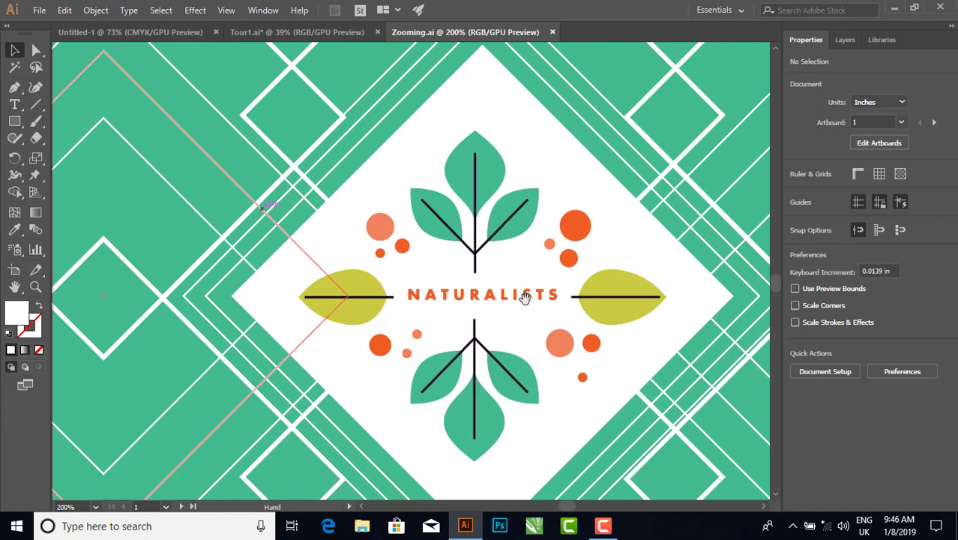
pyautogui.scroll(-2, 499, 326)
pyautogui.scroll(-1, 502, 319)
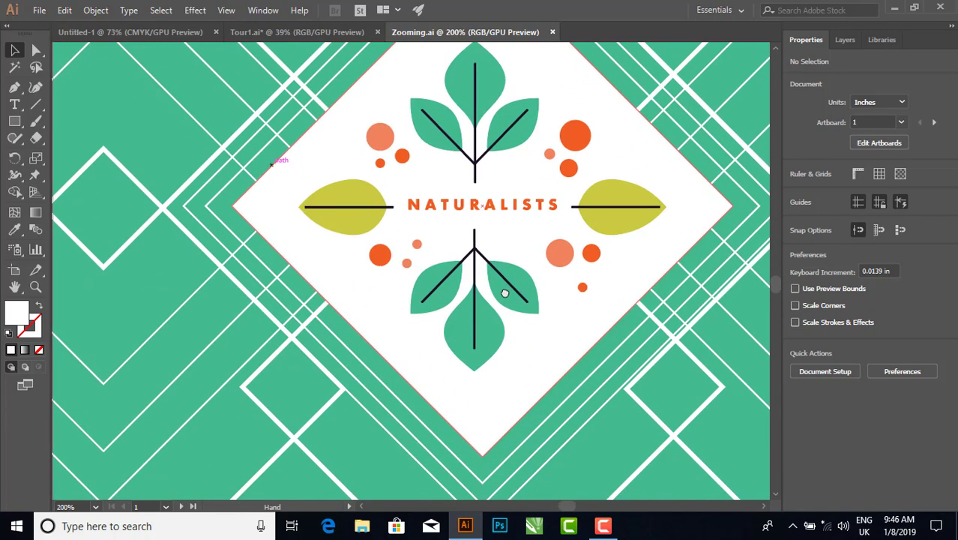
pyautogui.click(225, 16)
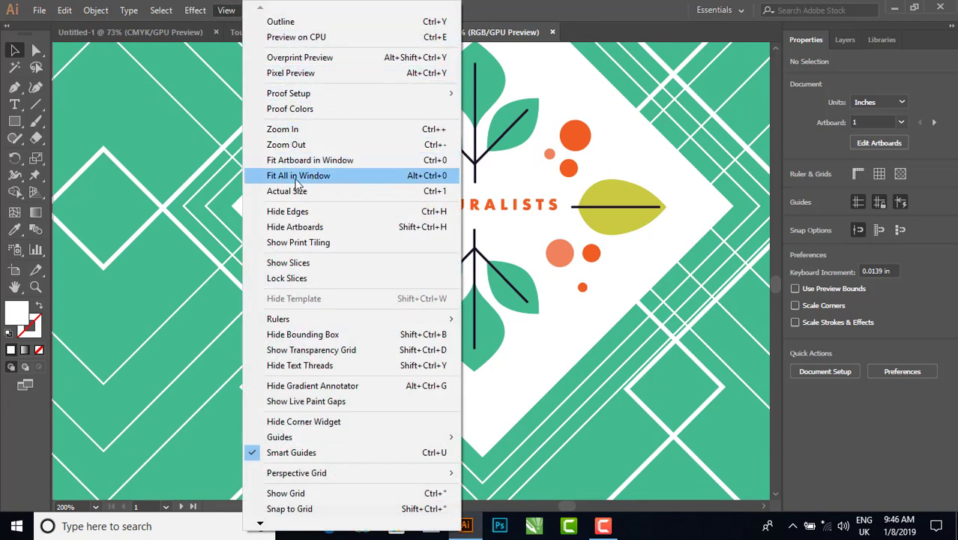
# - Fit all eight artboards in the window and select the backgrounds and logos on several artboards
pyautogui.click(338, 181)
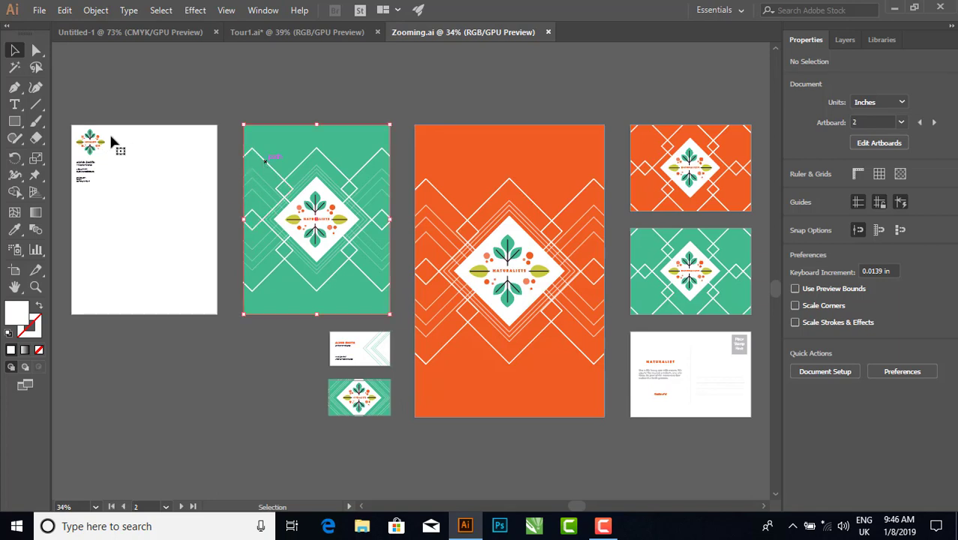
pyautogui.click(285, 155)
pyautogui.click(403, 154)
pyautogui.click(454, 151)
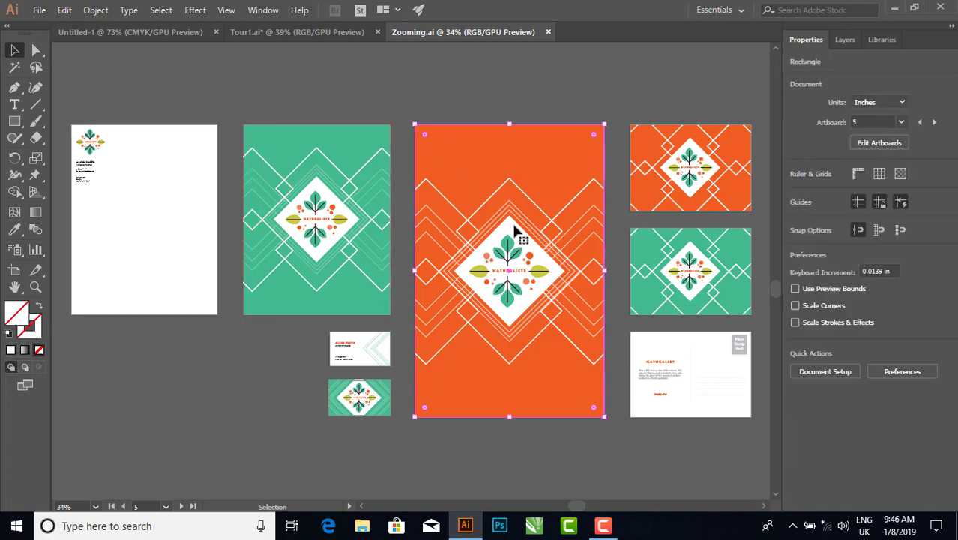
pyautogui.click(512, 247)
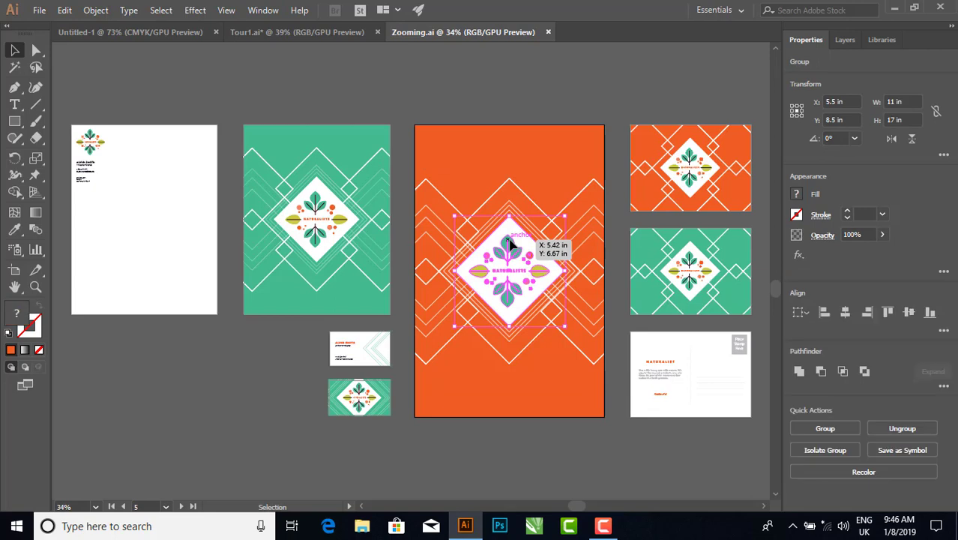
pyautogui.click(684, 267)
pyautogui.click(671, 174)
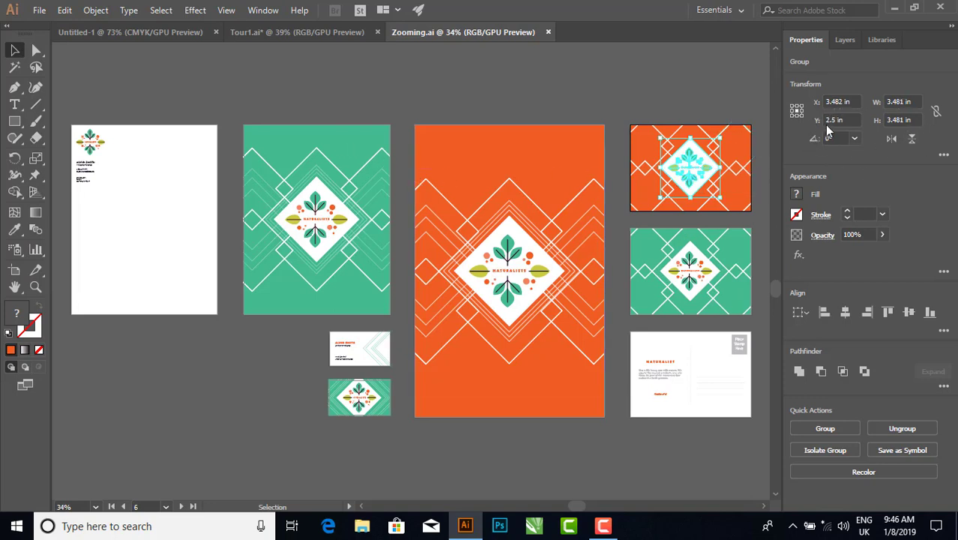
pyautogui.click(96, 146)
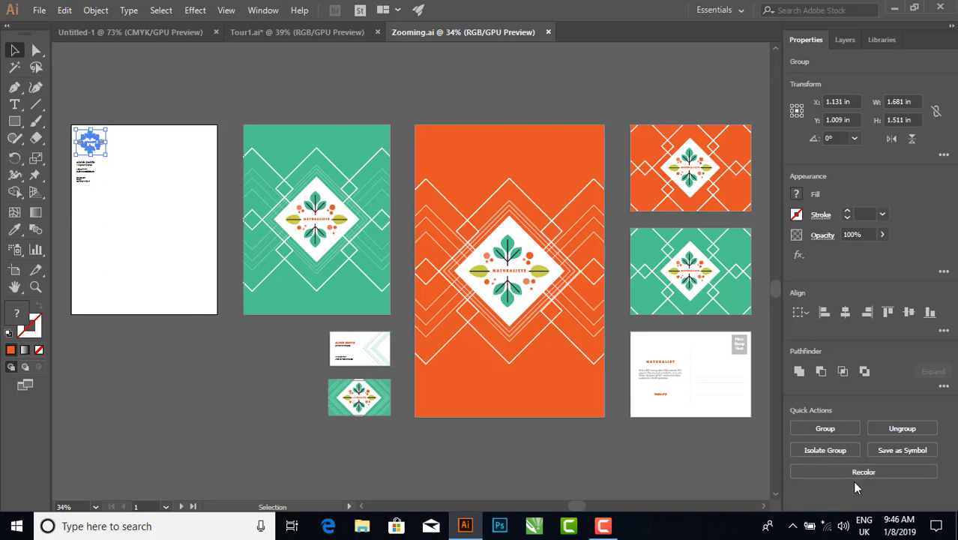
# - Switch the side panel from Layers to Libraries and back to Properties
pyautogui.click(844, 43)
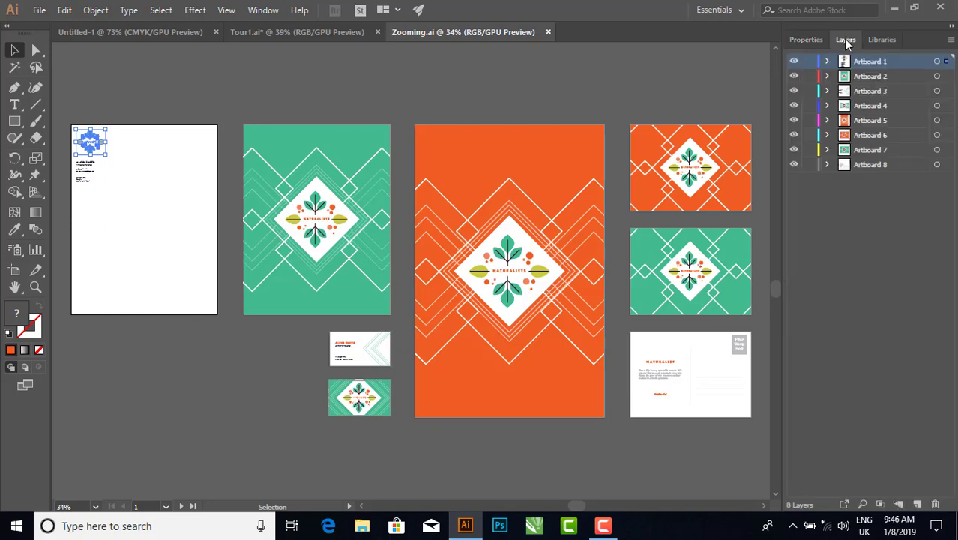
pyautogui.click(885, 43)
pyautogui.click(806, 42)
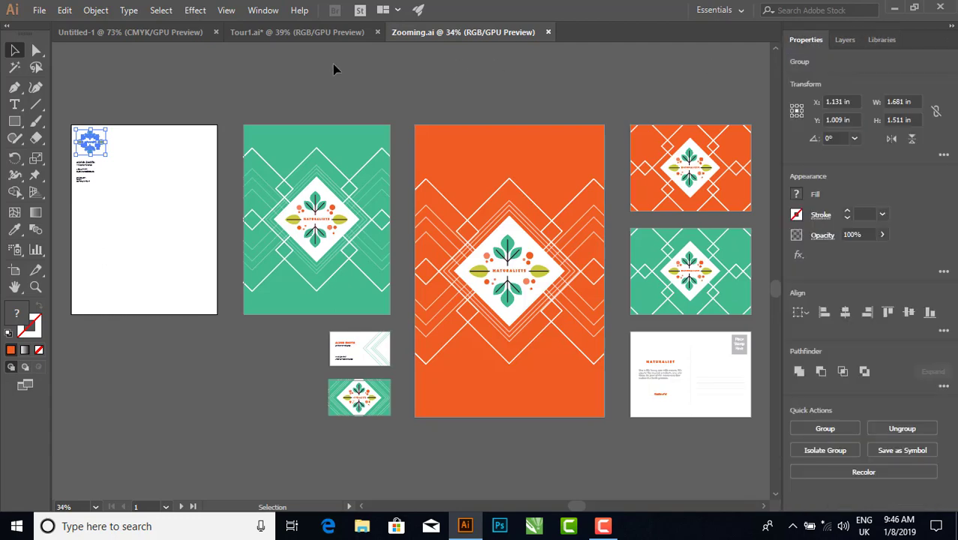
# - Open the Saving.ai file
pyautogui.click(39, 10)
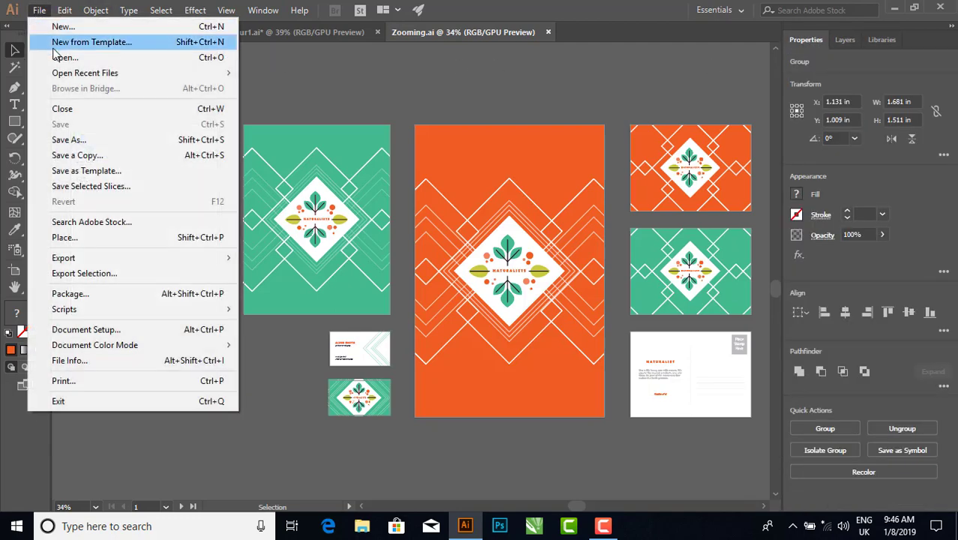
pyautogui.click(67, 57)
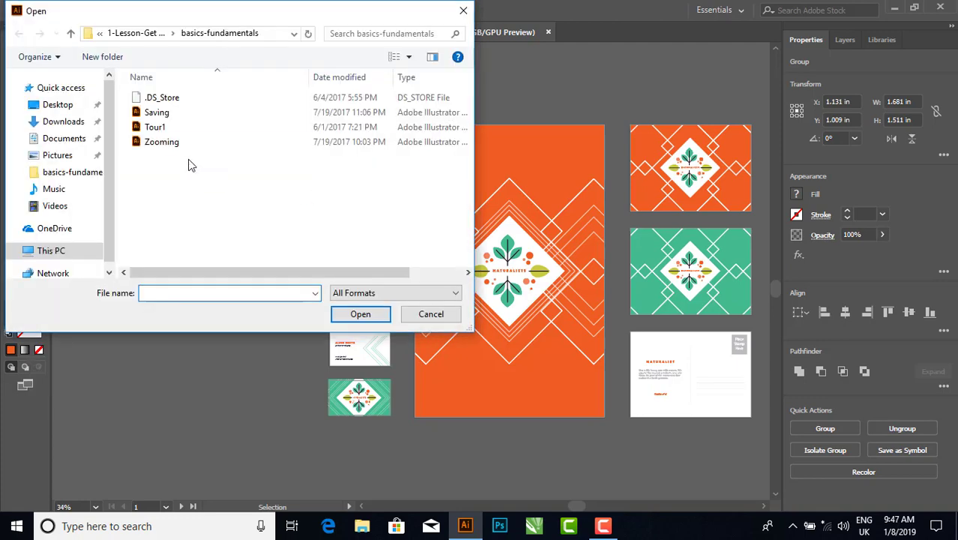
pyautogui.doubleClick(161, 113)
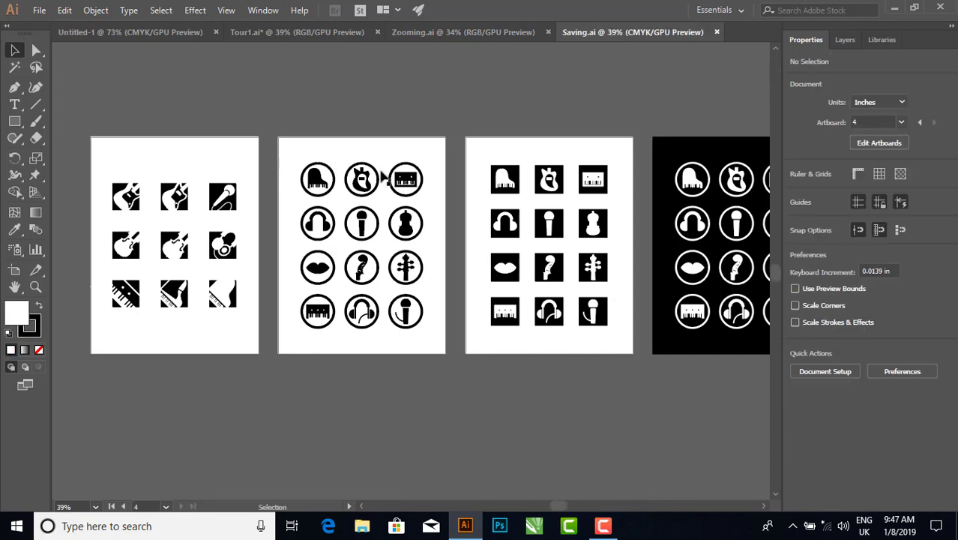
# - Select the piano, guitar and keyboard icons across artboards 1 to 4
pyautogui.click(132, 193)
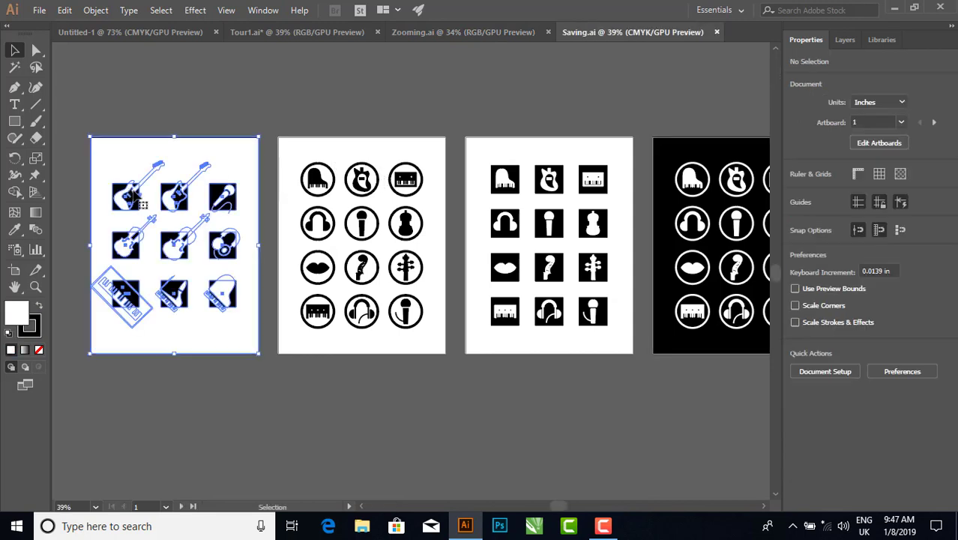
pyautogui.click(319, 189)
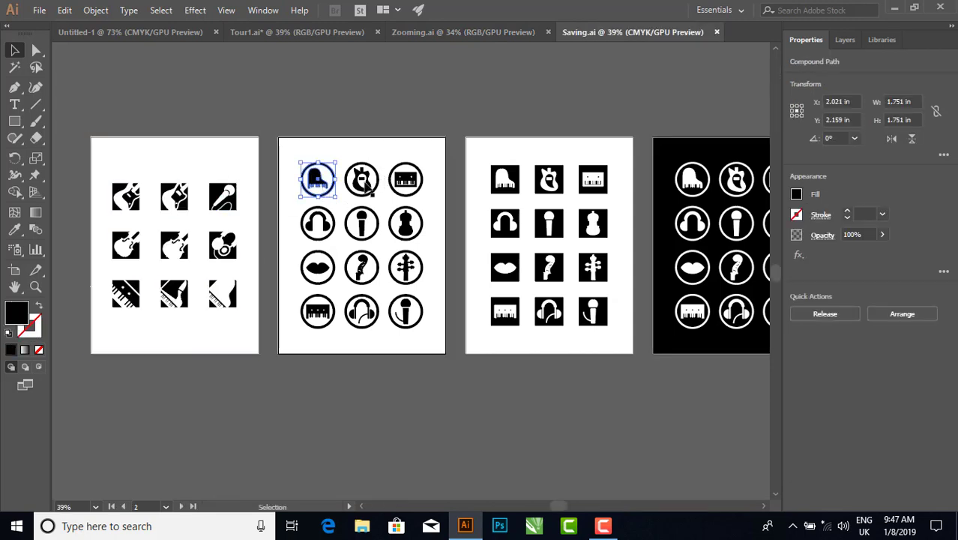
pyautogui.click(363, 181)
pyautogui.click(130, 196)
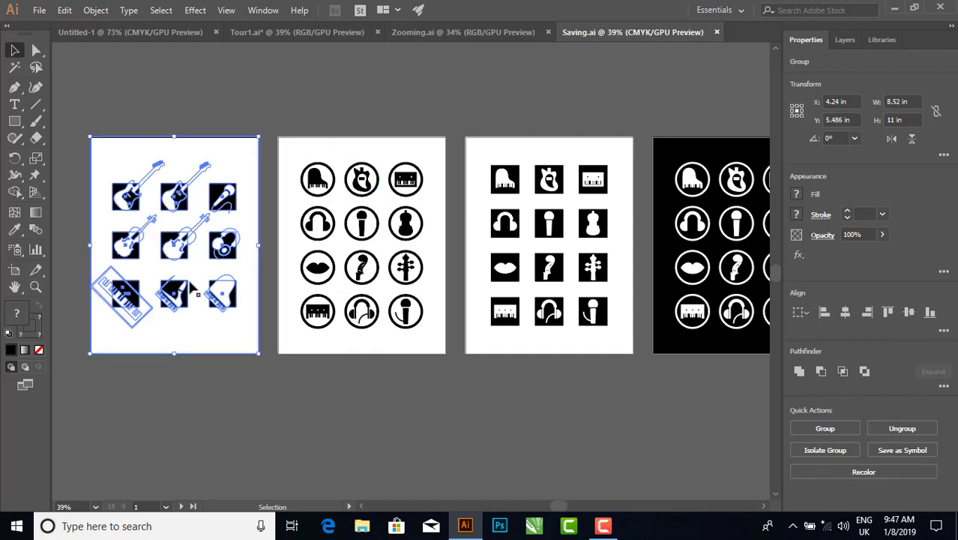
pyautogui.click(372, 191)
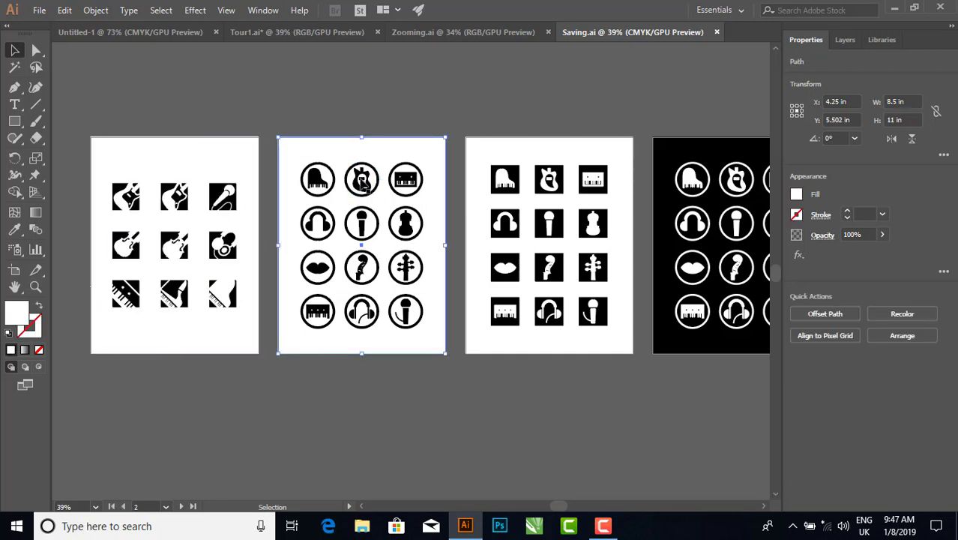
pyautogui.click(358, 186)
pyautogui.click(317, 180)
pyautogui.click(405, 180)
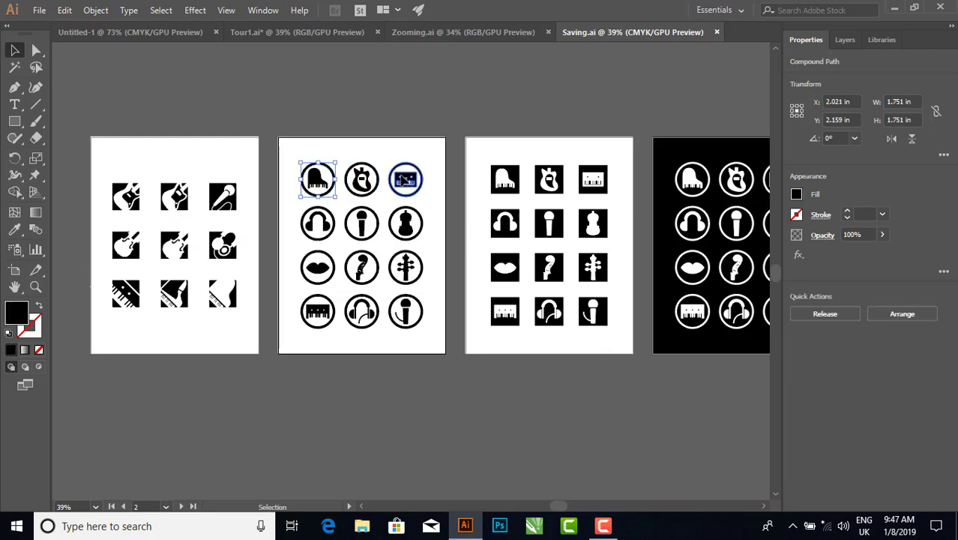
pyautogui.click(516, 180)
pyautogui.click(512, 178)
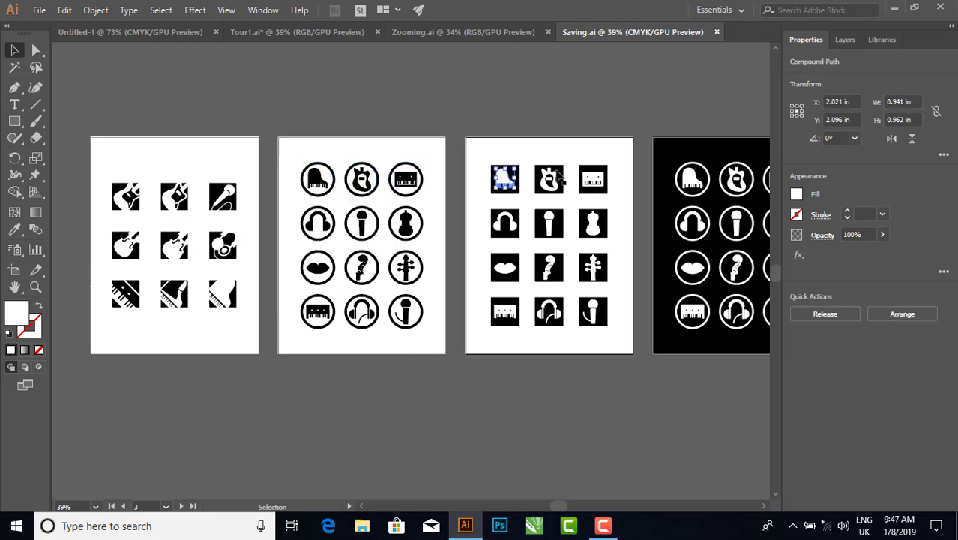
pyautogui.click(556, 182)
pyautogui.click(689, 178)
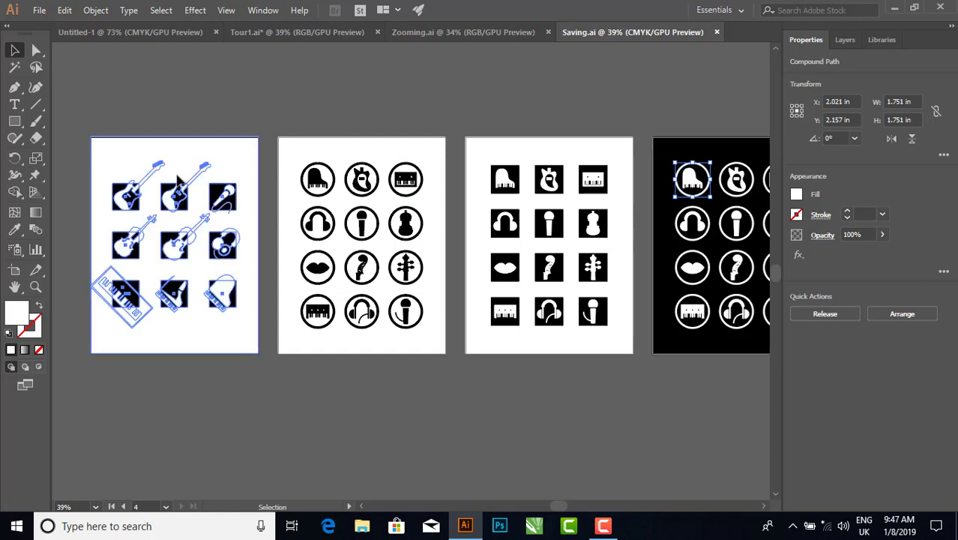
pyautogui.click(159, 215)
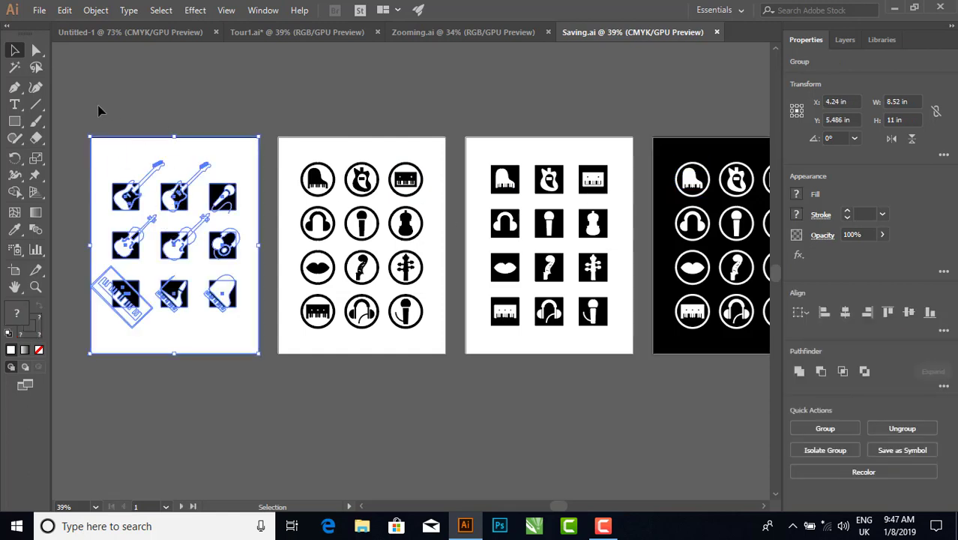
# - Marquee-select and delete all icons on artboard 1, then pan toward the fourth artboard
pyautogui.moveTo(80, 112); pyautogui.dragTo(269, 366)
pyautogui.press('Delete')
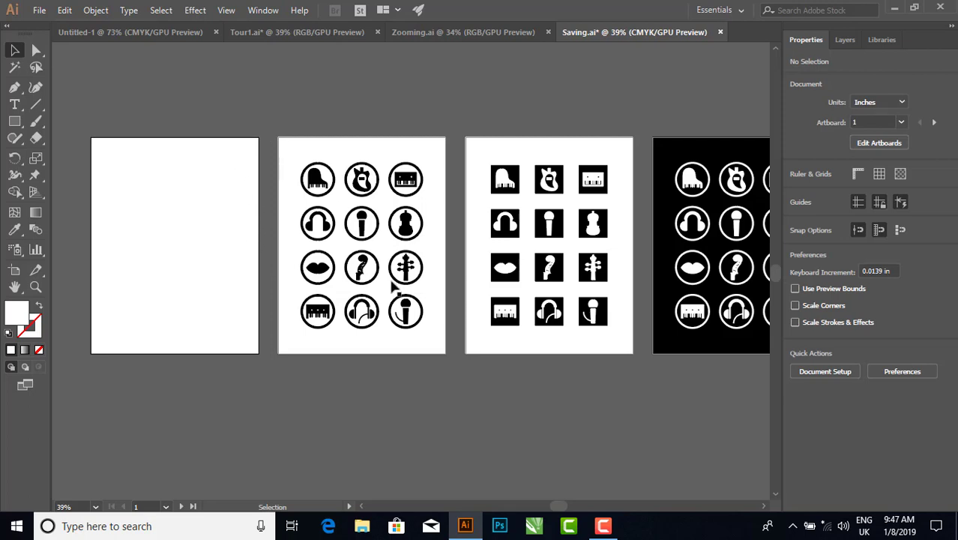
pyautogui.moveTo(528, 276); pyautogui.dragTo(412, 277)
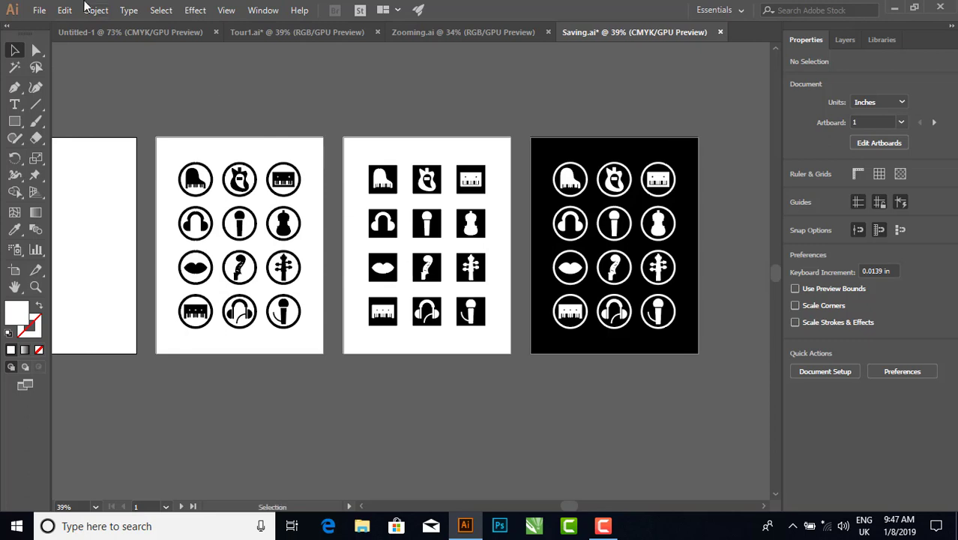
pyautogui.click(39, 10)
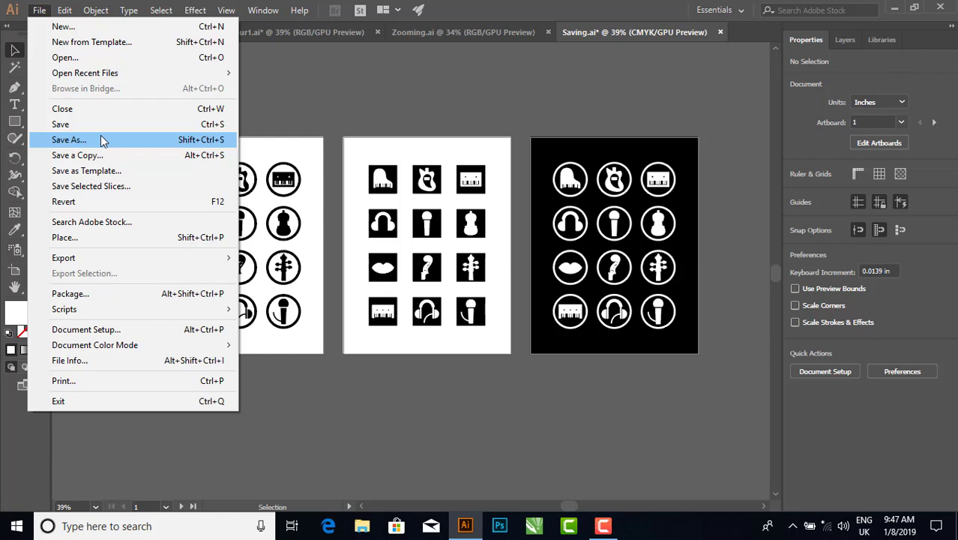
pyautogui.click(103, 141)
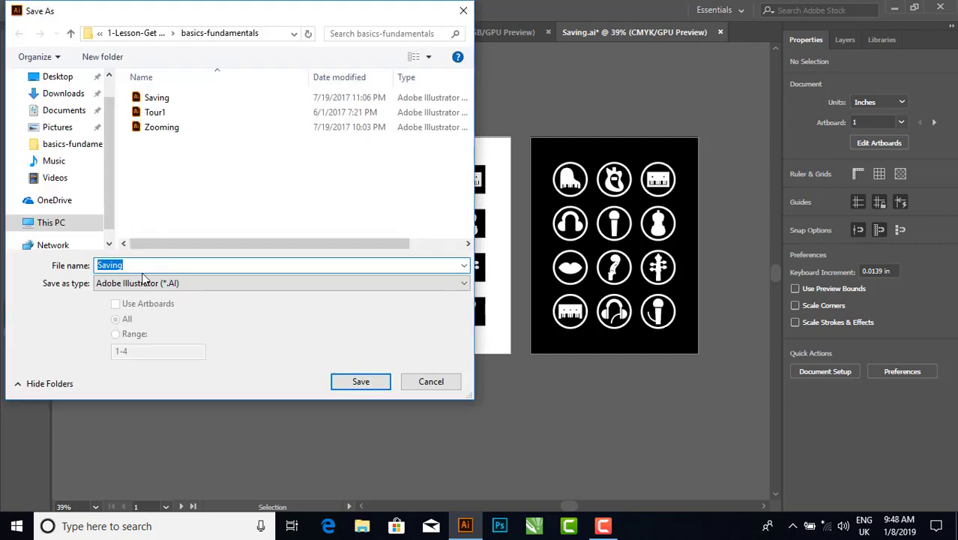
pyautogui.click(155, 266)
pyautogui.write('-')
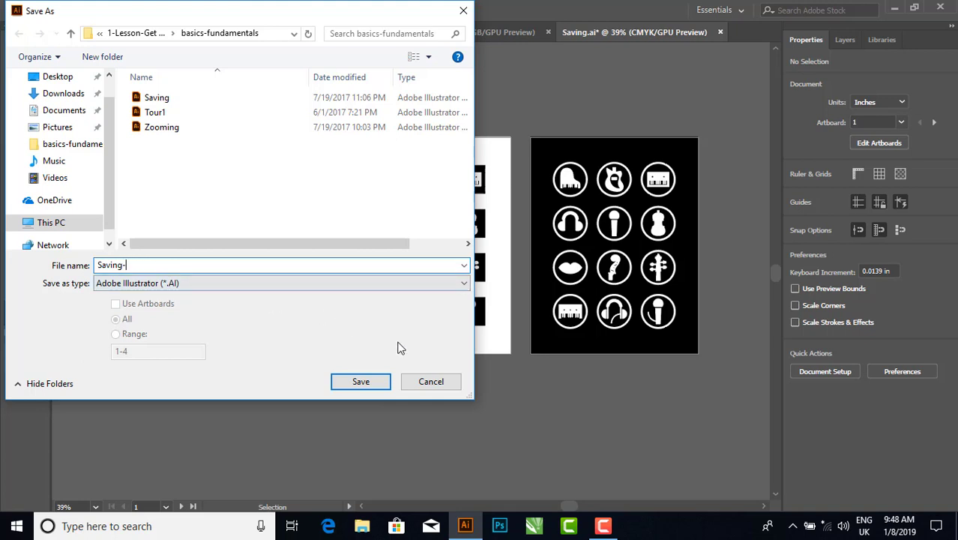
pyautogui.click(426, 382)
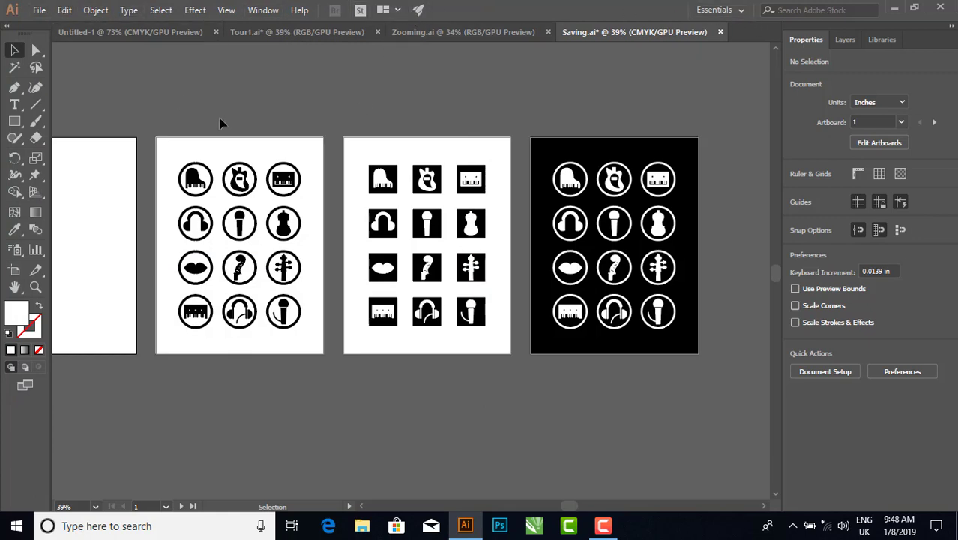
pyautogui.moveTo(218, 112); pyautogui.dragTo(278, 115)
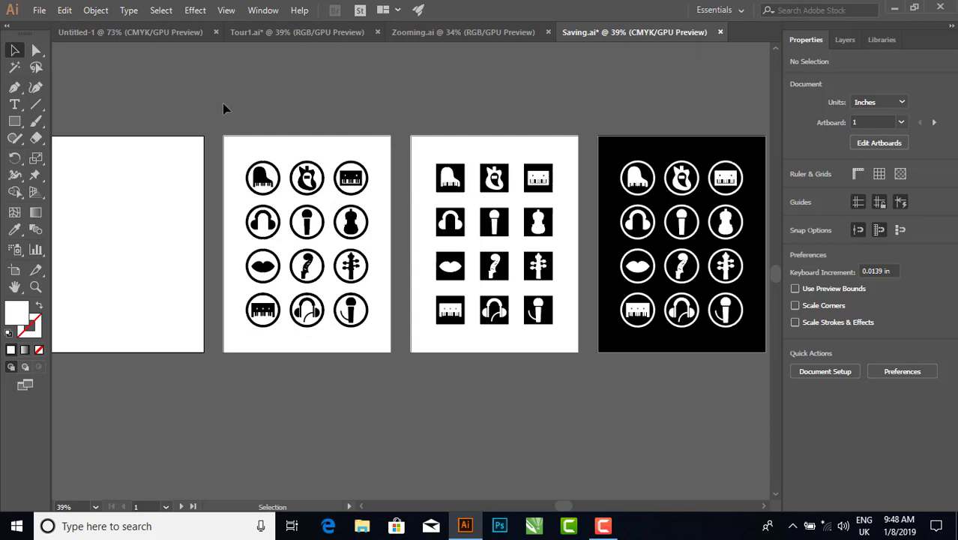
pyautogui.press('space')
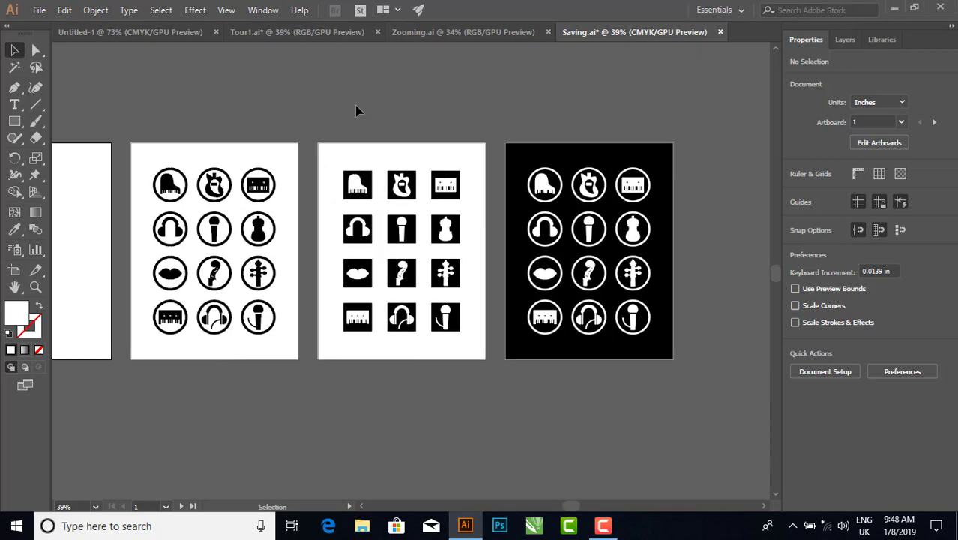